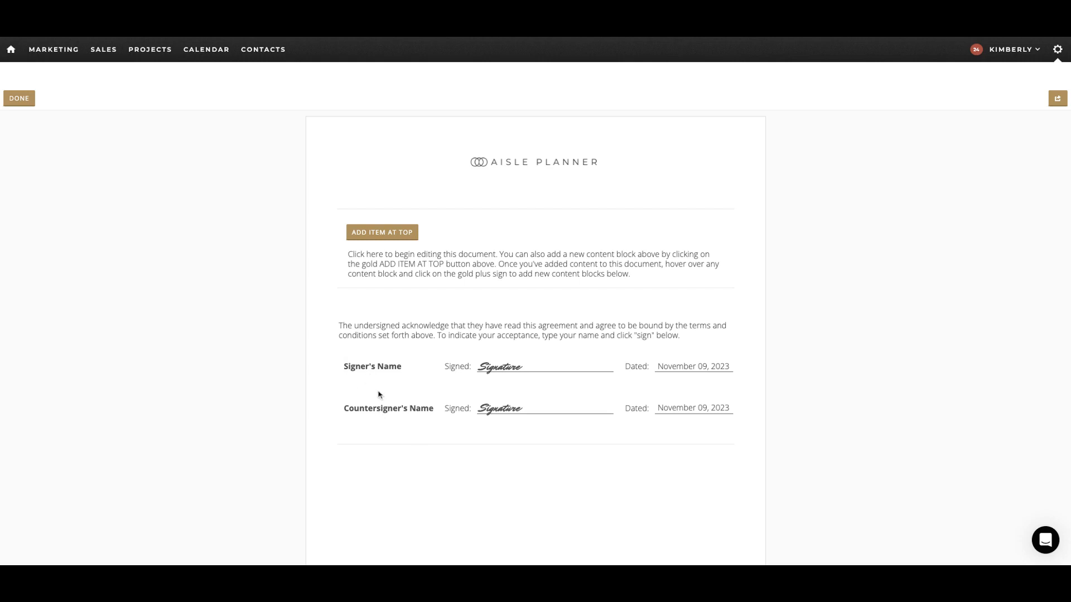
left_click(373, 239)
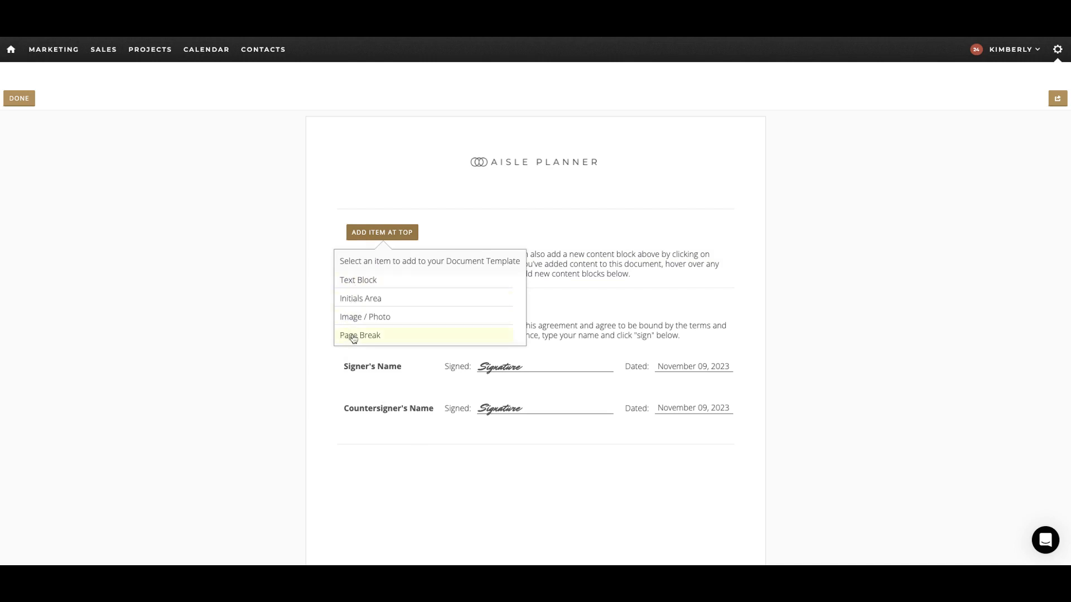
left_click(550, 268)
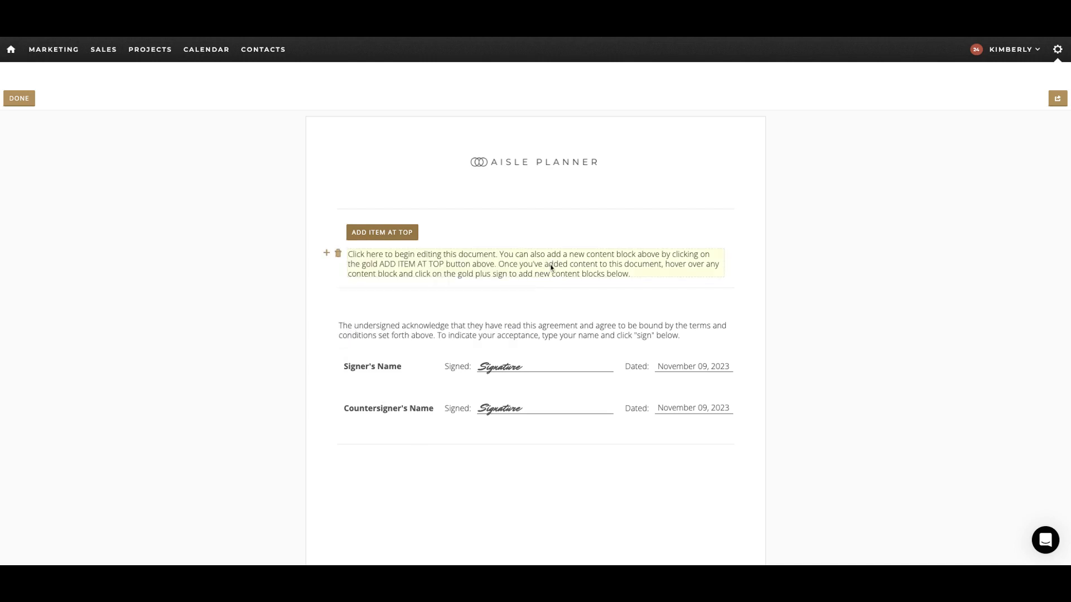
left_click(327, 254)
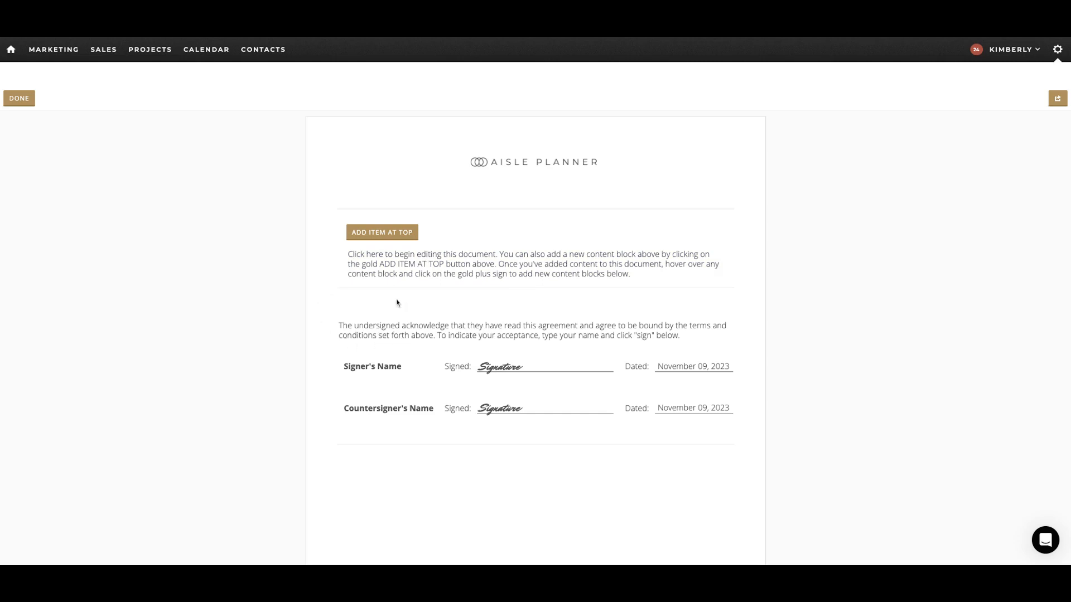
Step: Fill the placeholder text block with label lines: Date, Client Name, Email, Phone, Address, Event Date, Location and Approx Guest Count
left_click(379, 272)
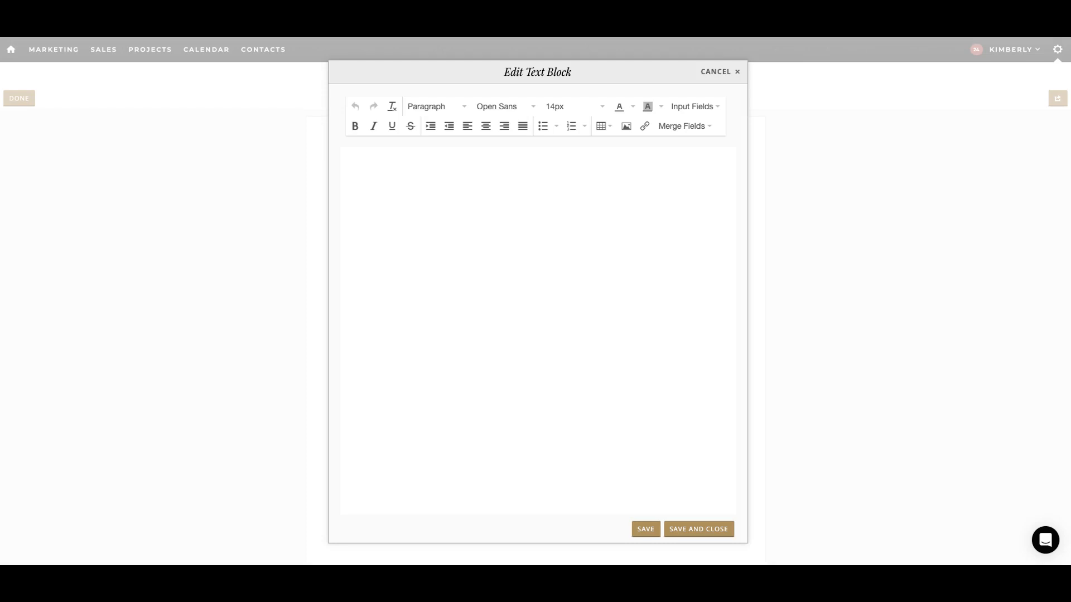
left_click(350, 161)
type("Date: Client Name:\tand Email: Phone: Address:  Event Date: Location: Approx Guest Count:")
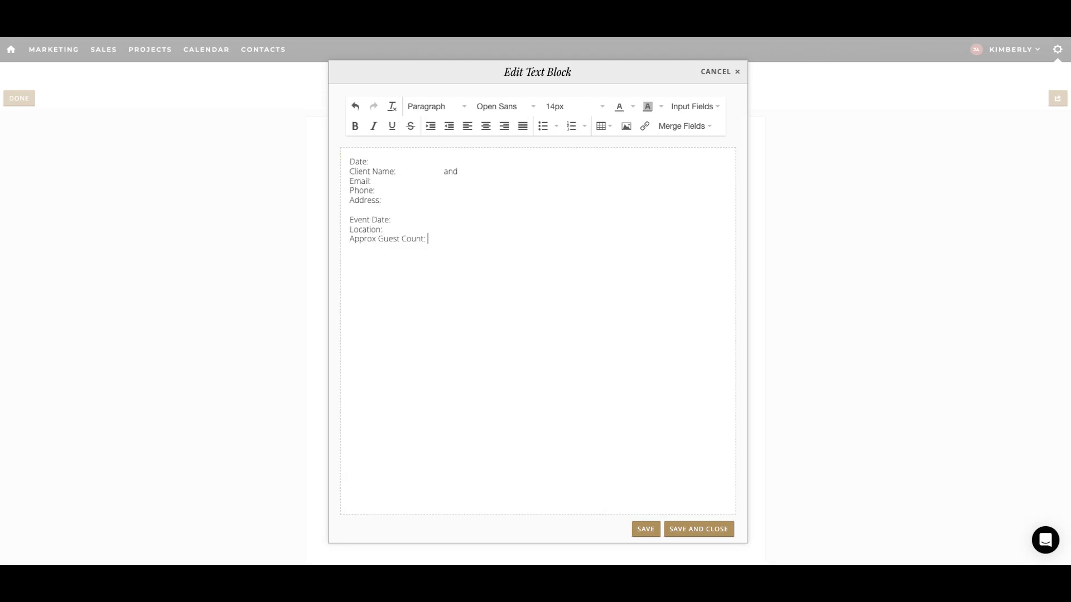
double_click(456, 171)
key("BackSpace")
Step: Review which input fields and which lead, client and project merge fields are available for the text block
left_click(690, 109)
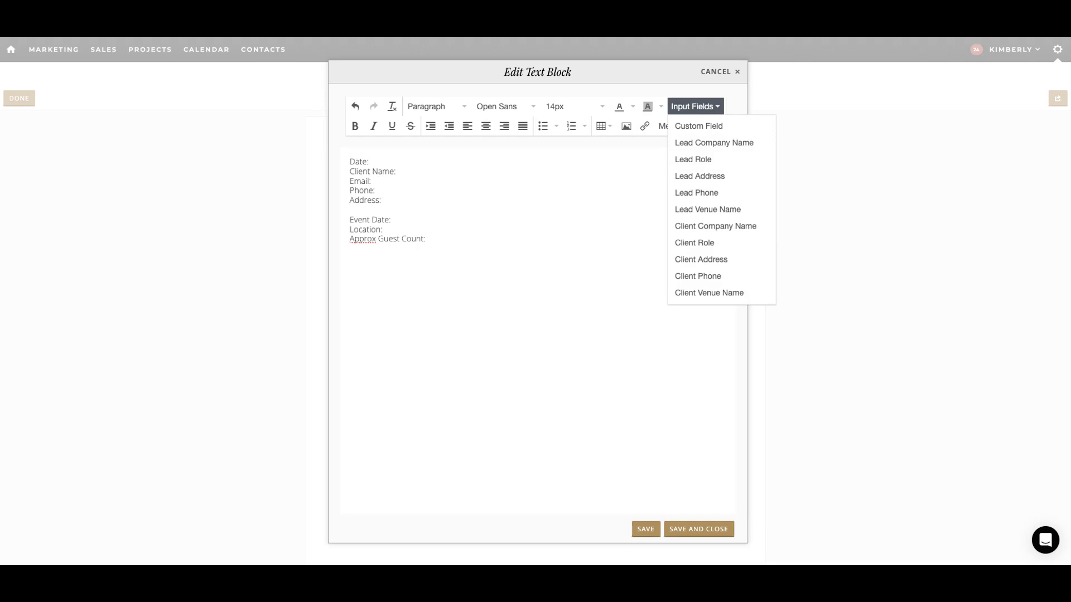
left_click(584, 220)
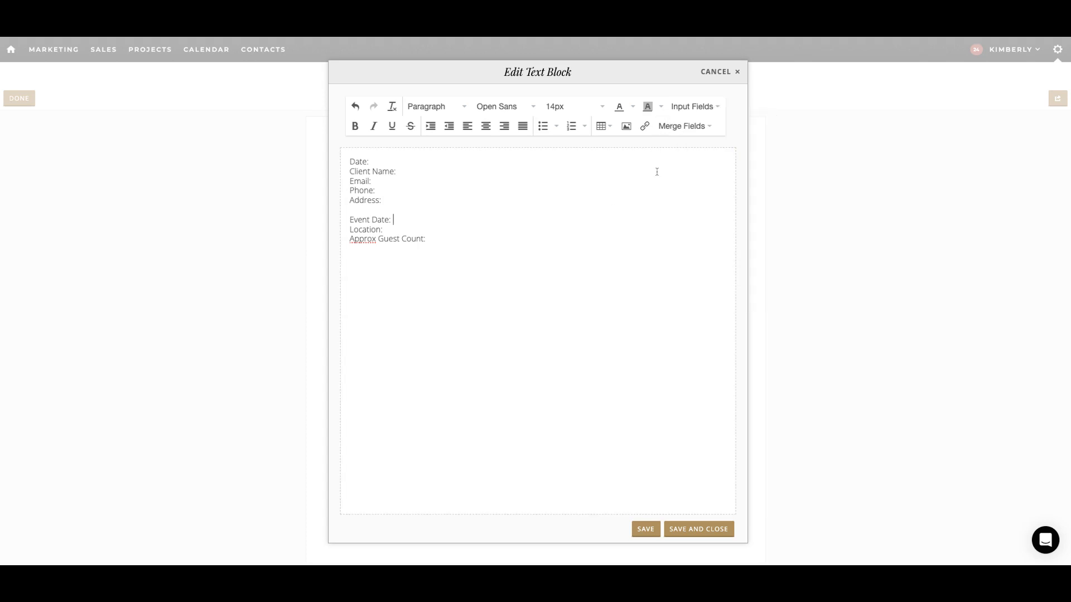
left_click(692, 127)
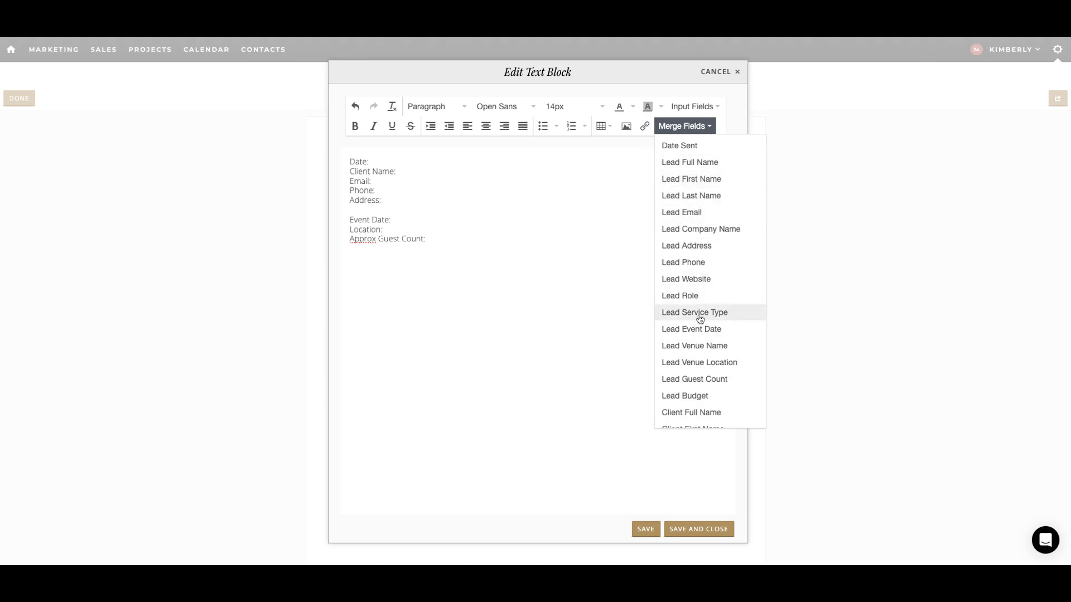
scroll(697, 312, "down", 2)
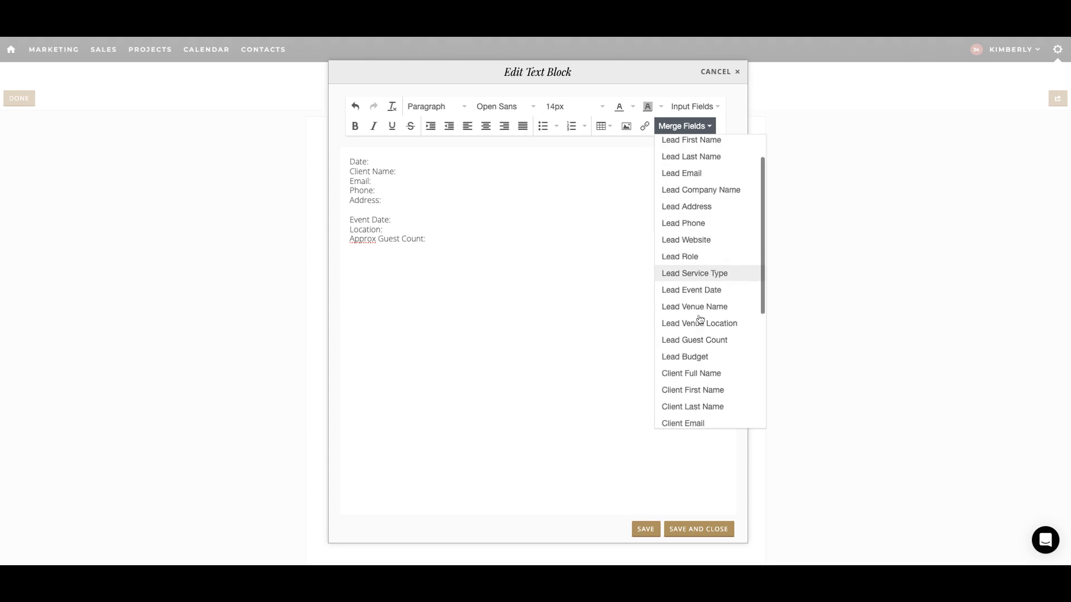
scroll(690, 268, "up", 2)
scroll(691, 290, "down", 2)
scroll(691, 294, "down", 4)
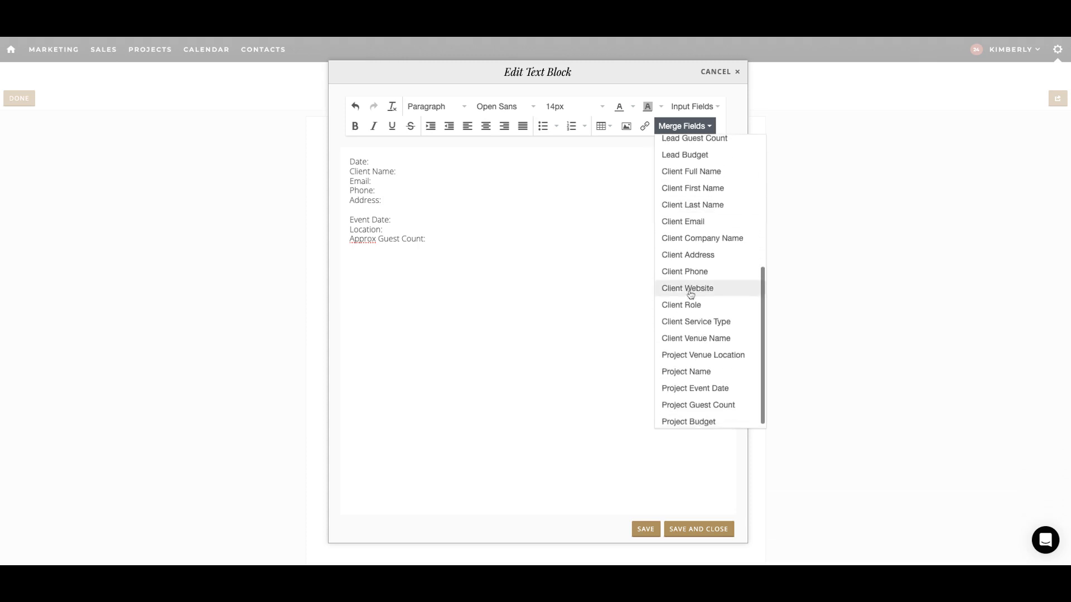
scroll(690, 294, "up", 5)
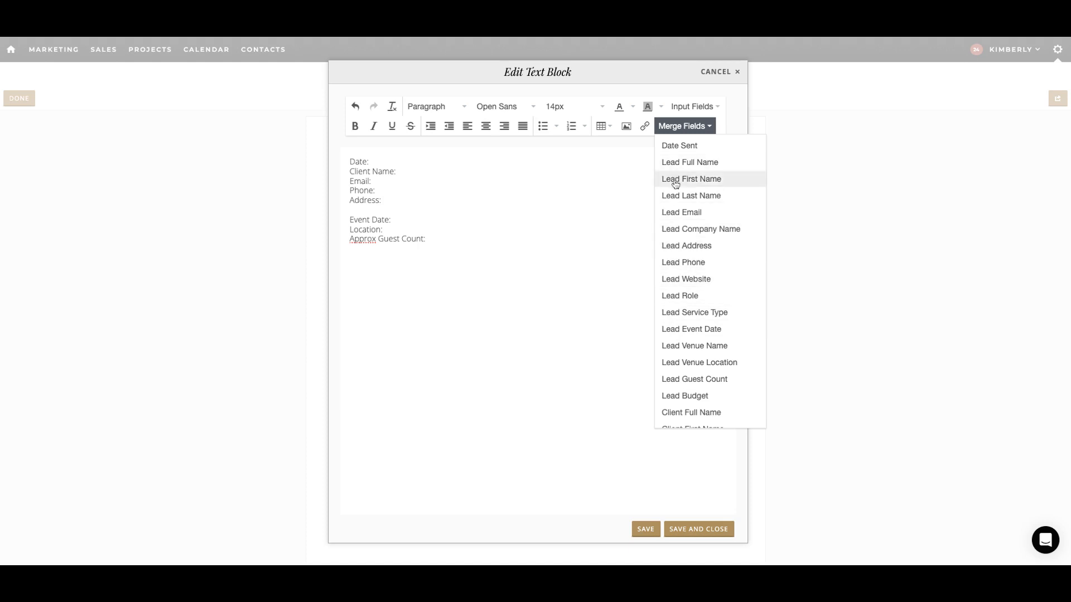
left_click(550, 242)
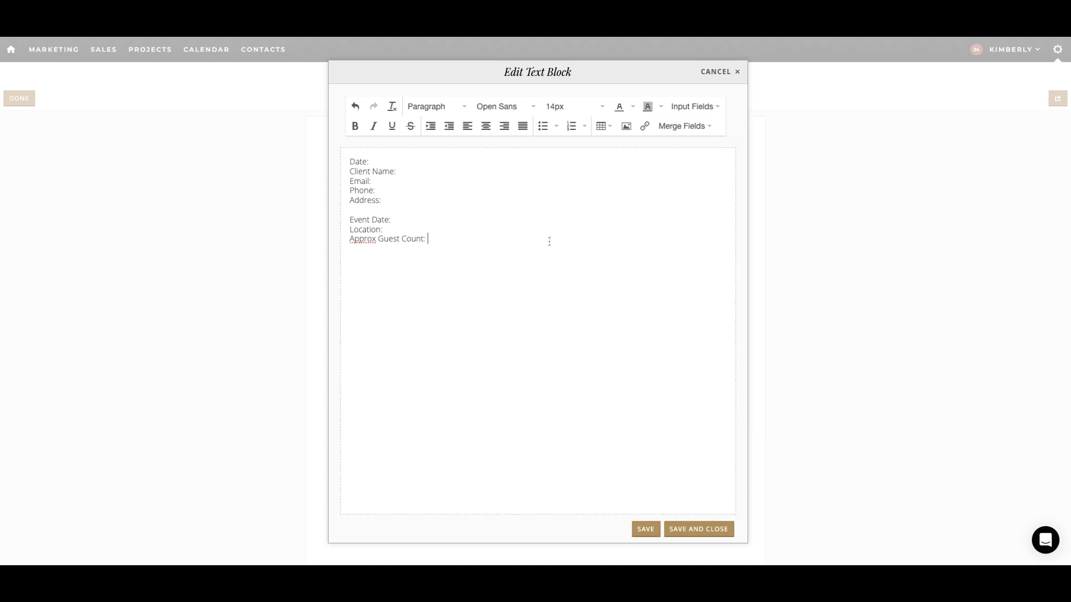
Step: Insert the Date Sent merge field after "Date:" and the Lead Full Name merge field after "Client Name:"
left_click(372, 162)
left_click(675, 127)
left_click(678, 146)
left_click(681, 127)
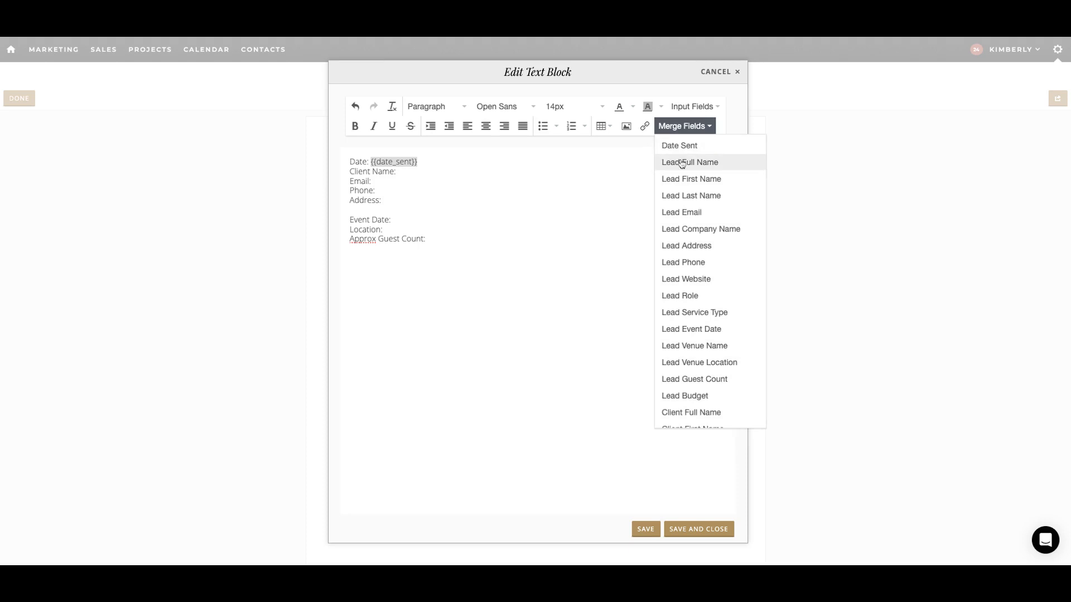
left_click(681, 161)
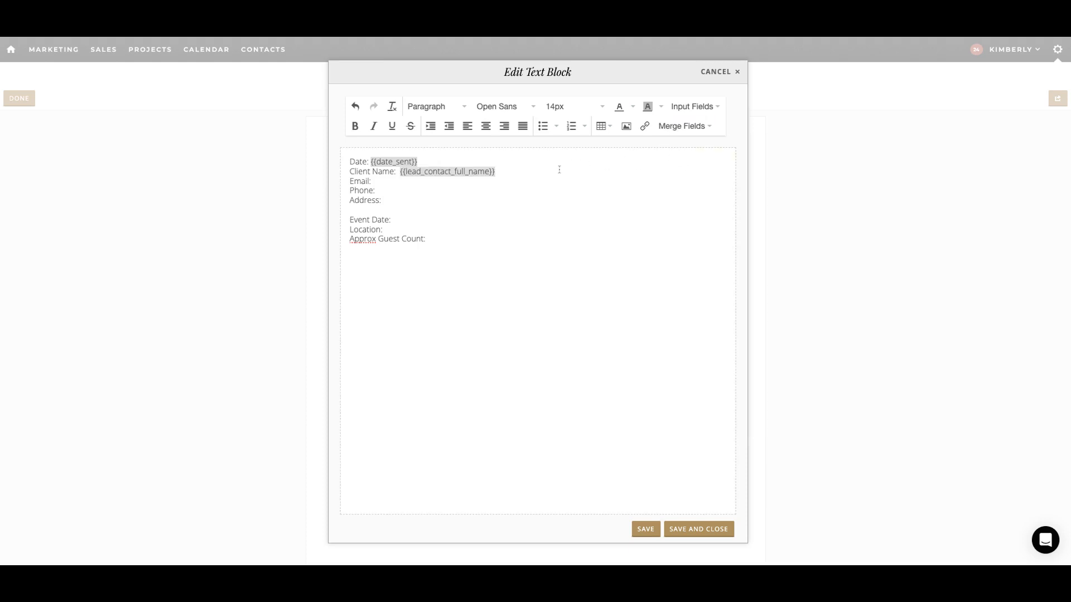
Step: Add "and" after the client name merge field, followed by a custom input field with the placeholder "Partner's Name"
type("and")
left_click(690, 107)
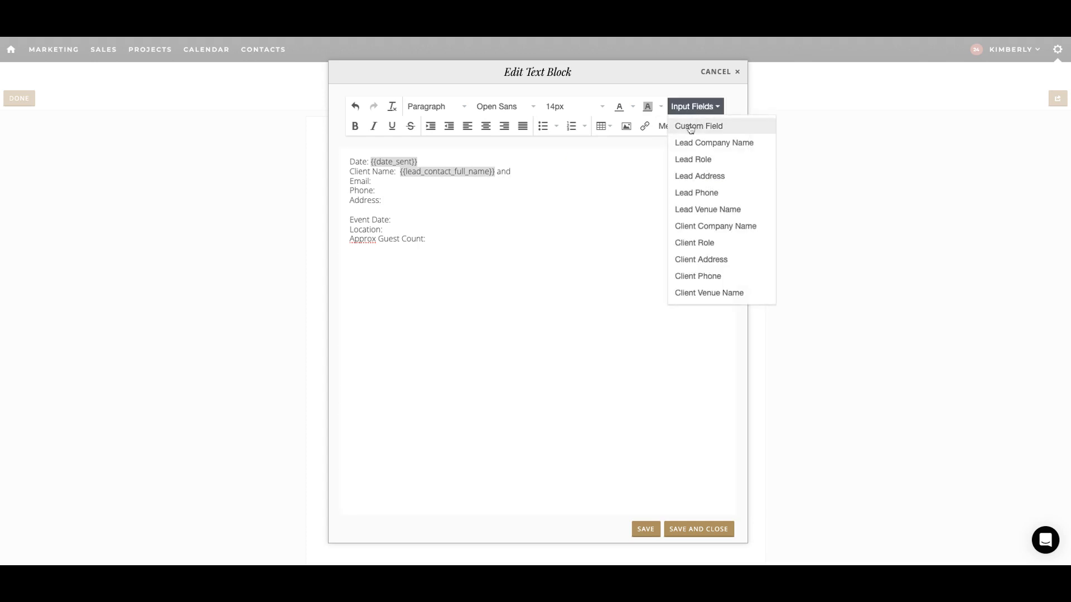
left_click(691, 128)
left_click(543, 174)
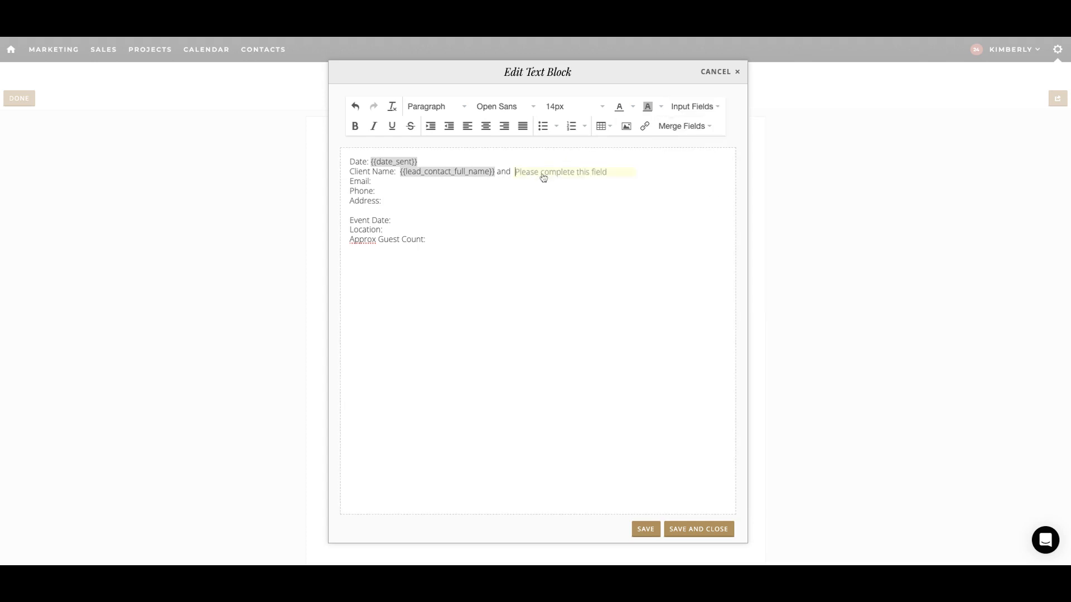
left_click_drag(528, 150, 427, 150)
type("Partner")
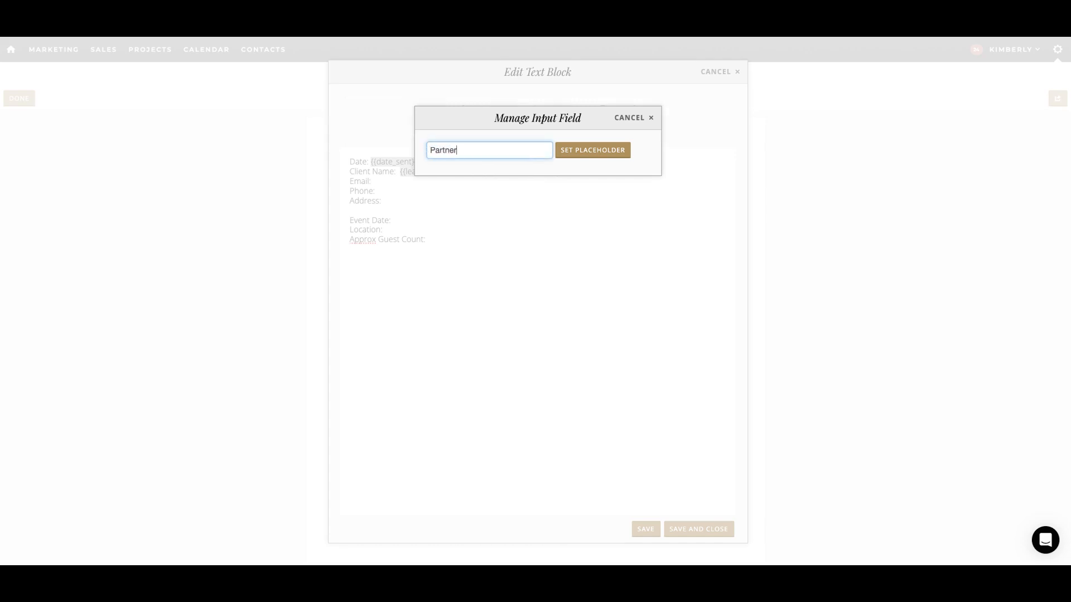
type("'s Name")
left_click(567, 150)
Step: Insert the Lead Email merge field after "Email:" and the Lead Phone merge field after "Phone:"
left_click(389, 181)
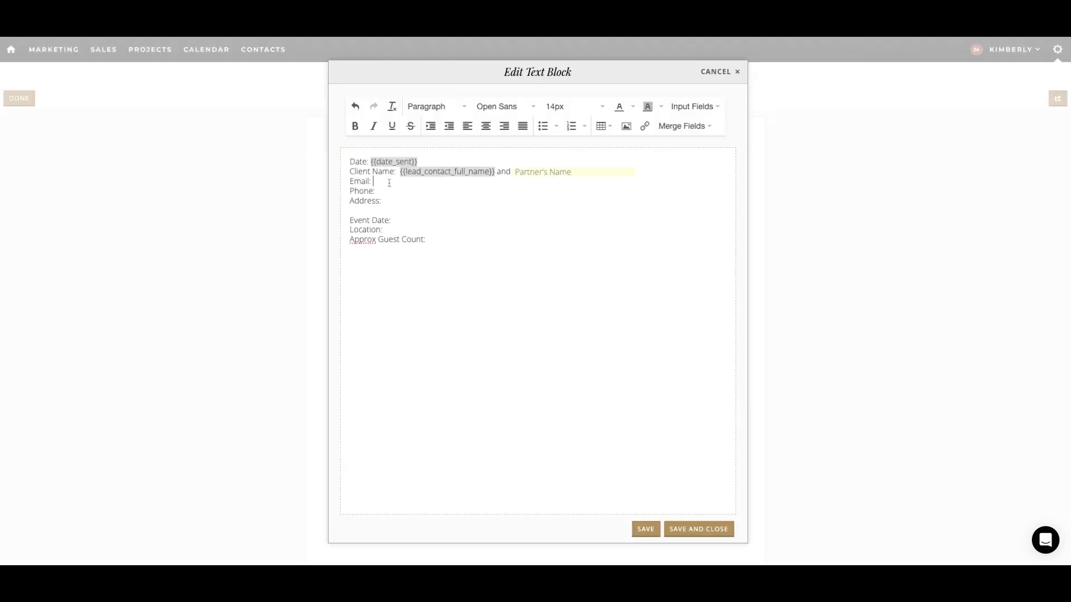
left_click(685, 126)
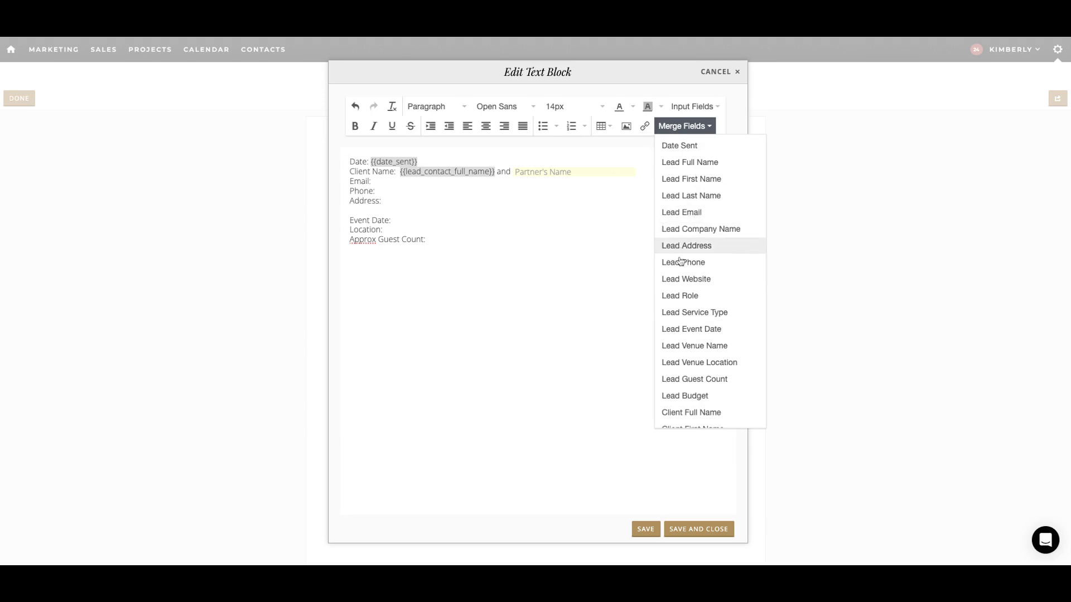
left_click(685, 213)
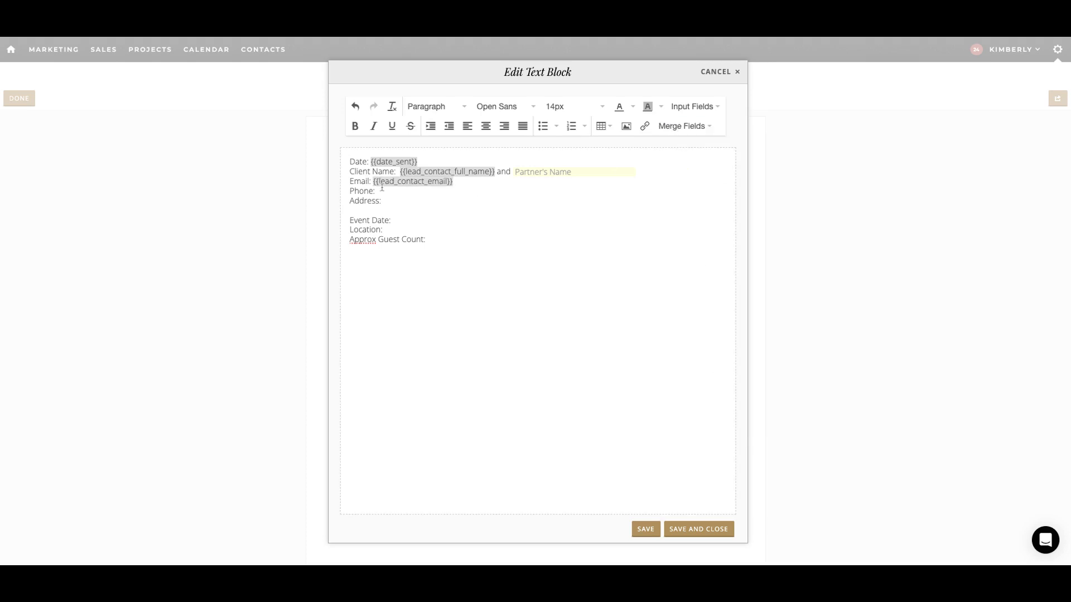
left_click(683, 127)
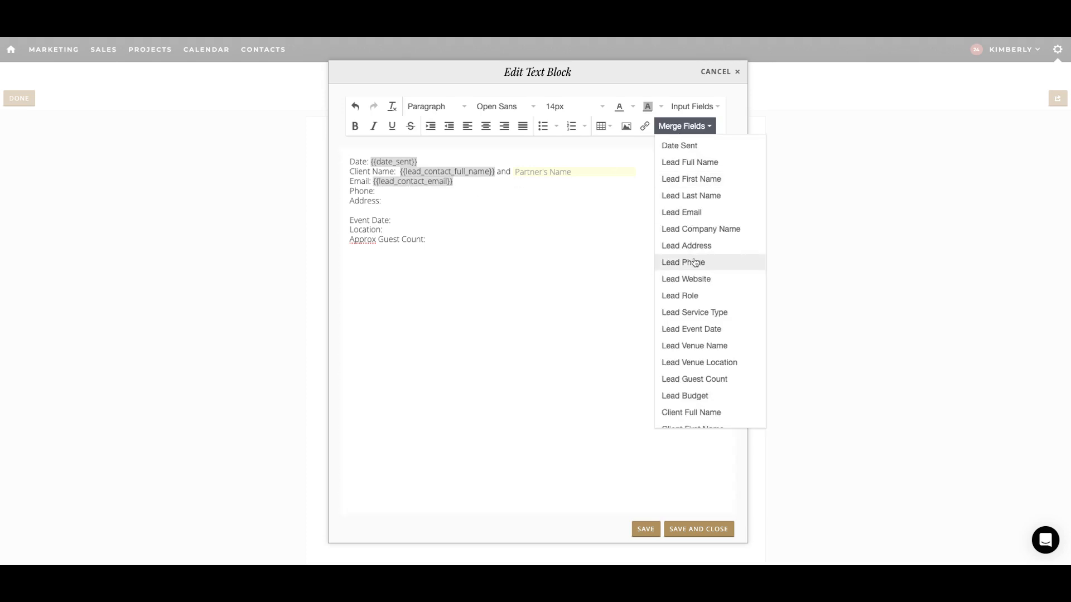
left_click(694, 258)
Step: Insert the Lead Address input field after "Address:" and the Lead Event Date merge field after "Event Date:"
left_click(386, 202)
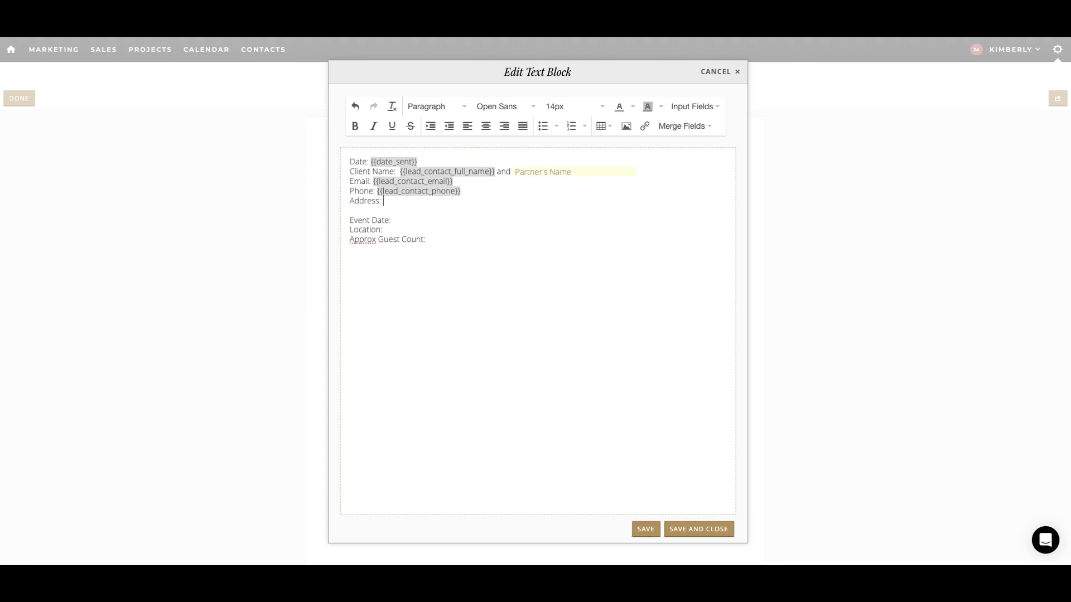
left_click(691, 106)
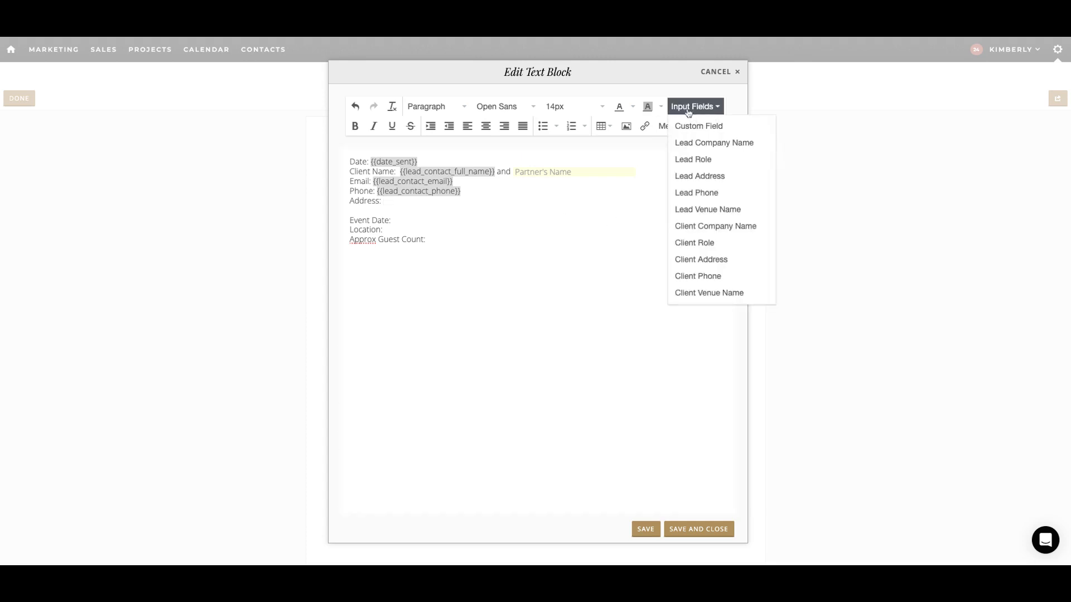
left_click(692, 178)
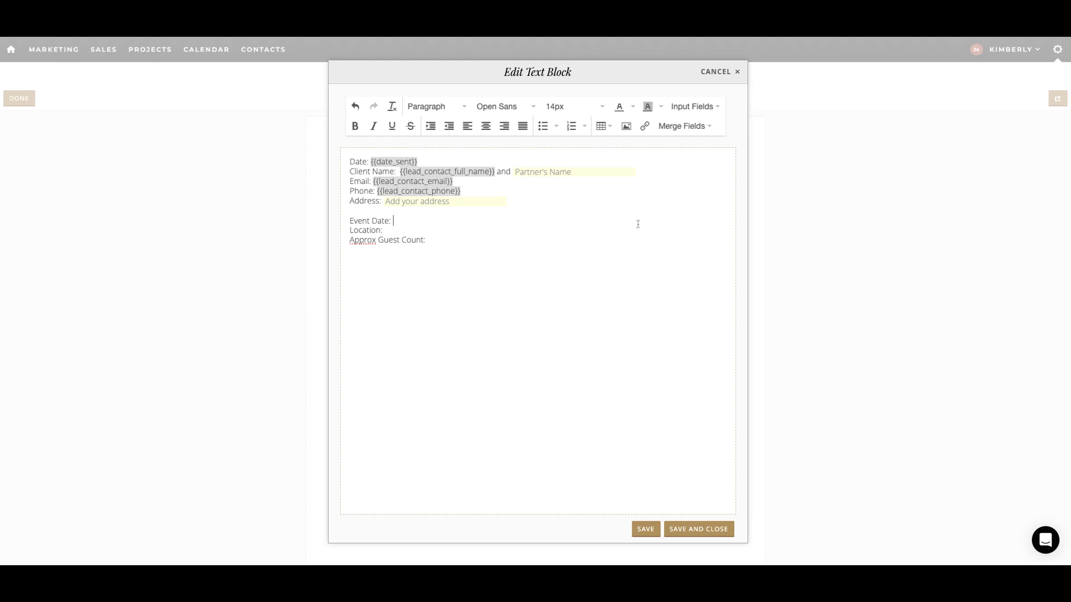
left_click(676, 127)
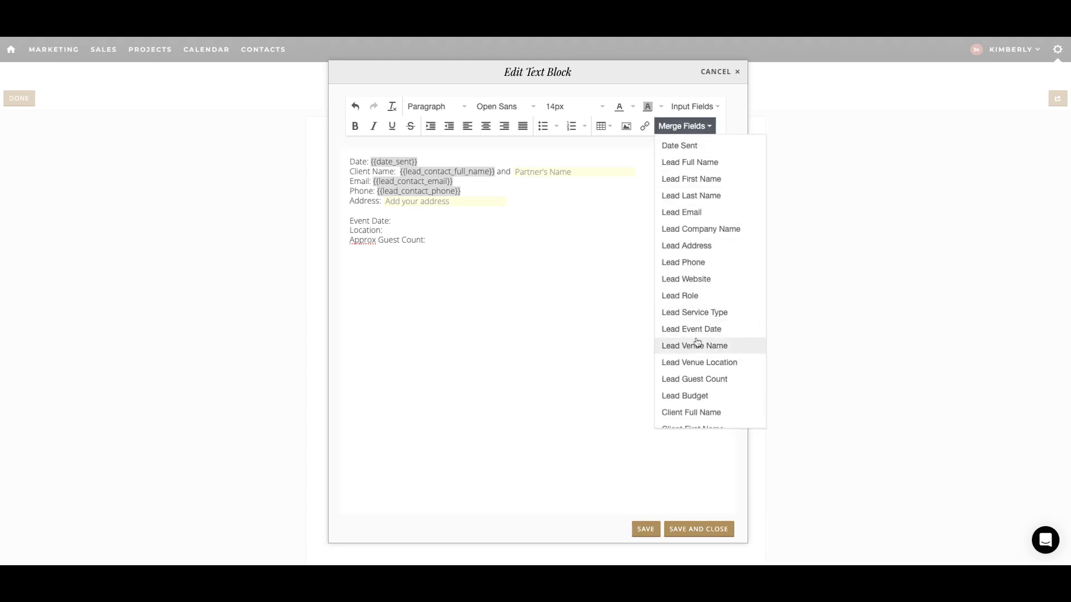
left_click(694, 330)
Step: Insert the Lead Venue Name and Lead Venue Location merge fields after "Location:", separated by a comma
left_click(393, 228)
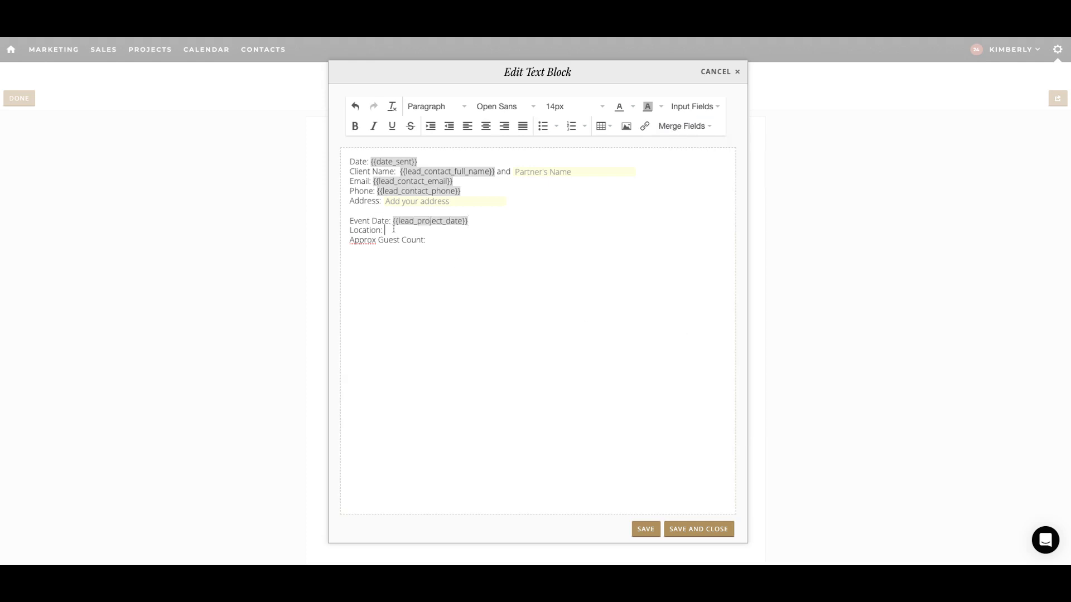
left_click(670, 127)
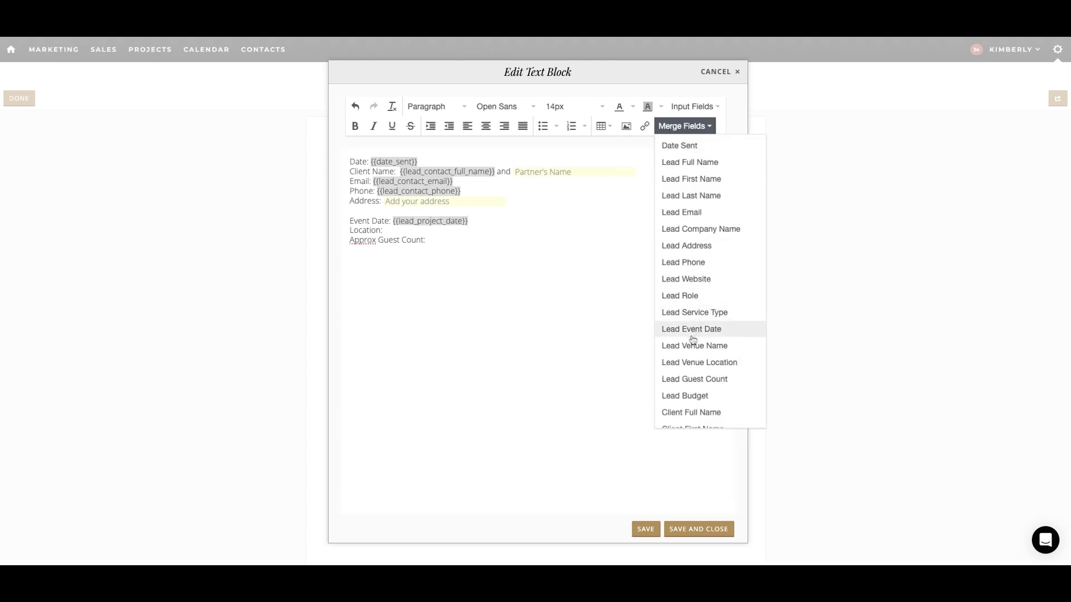
left_click(687, 346)
type(",")
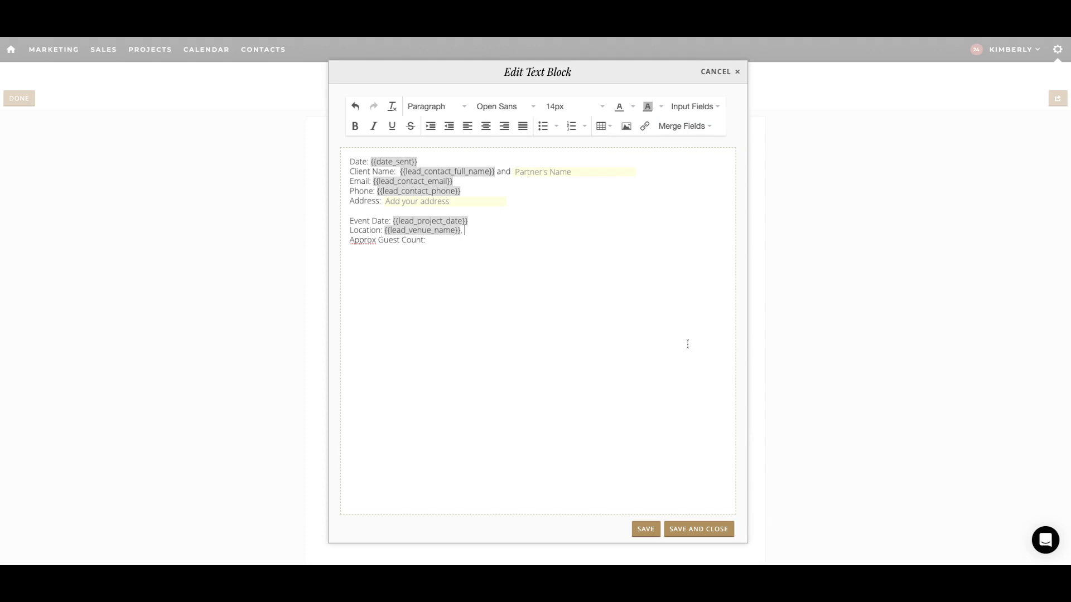
left_click(683, 127)
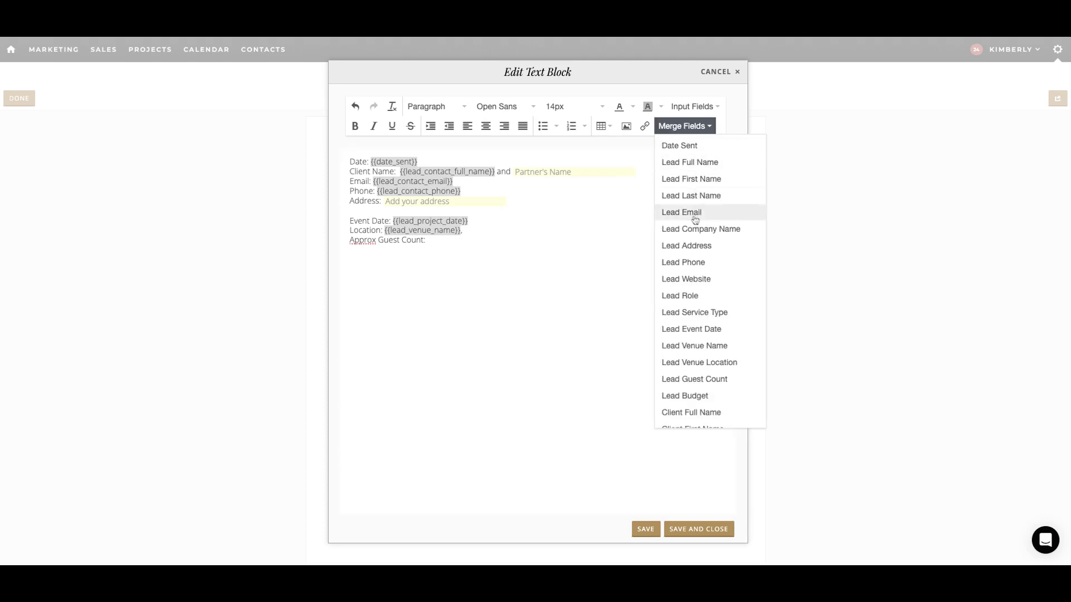
left_click(690, 362)
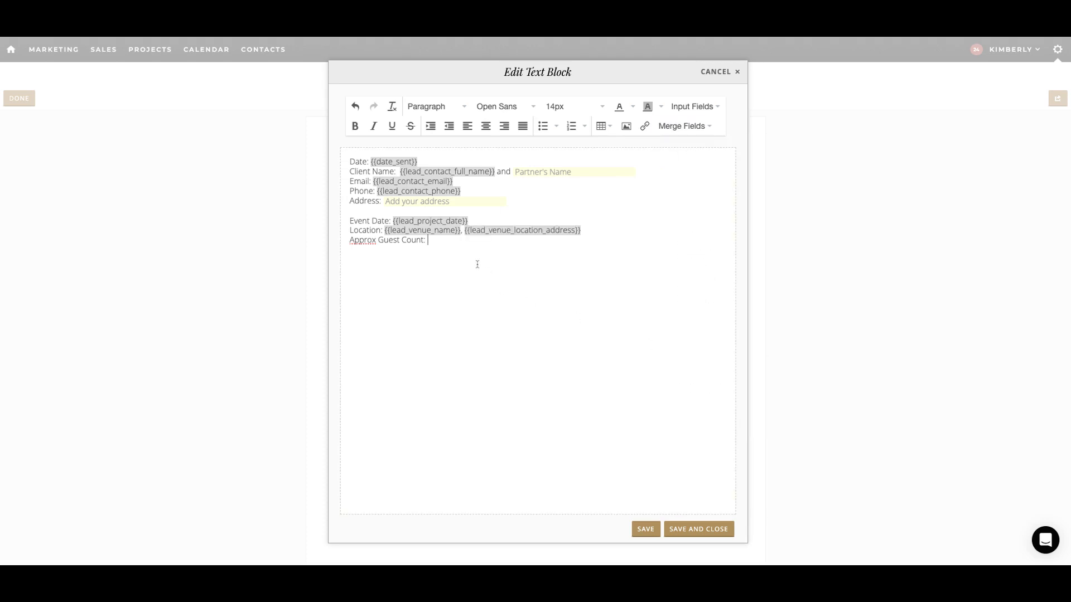
Step: Insert the Lead Guest Count merge field after "Approx Guest Count:", then save and close the text block
left_click(442, 240)
left_click(680, 126)
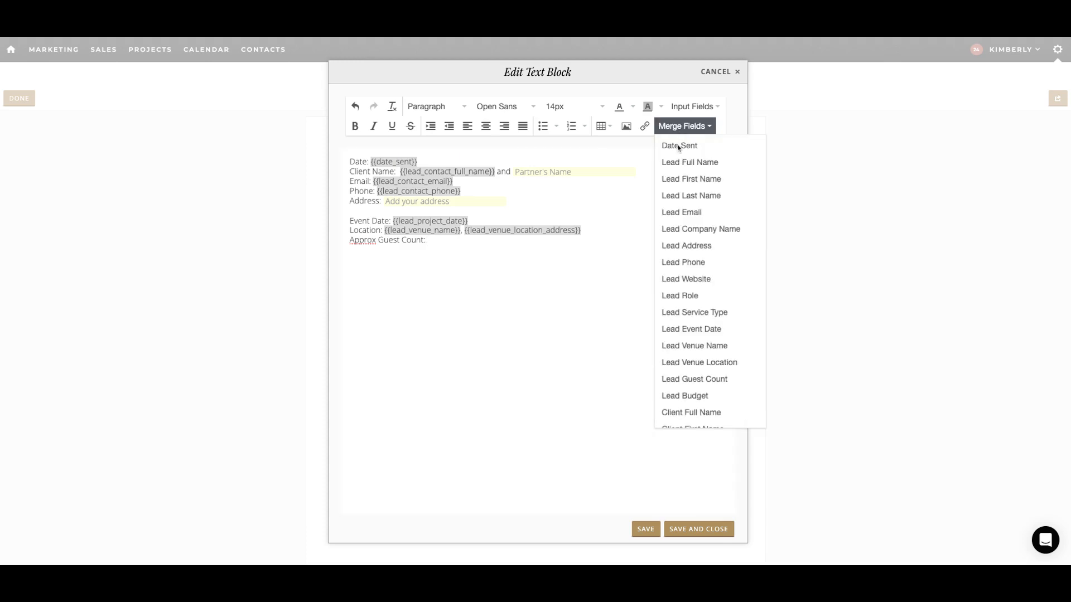
left_click(689, 379)
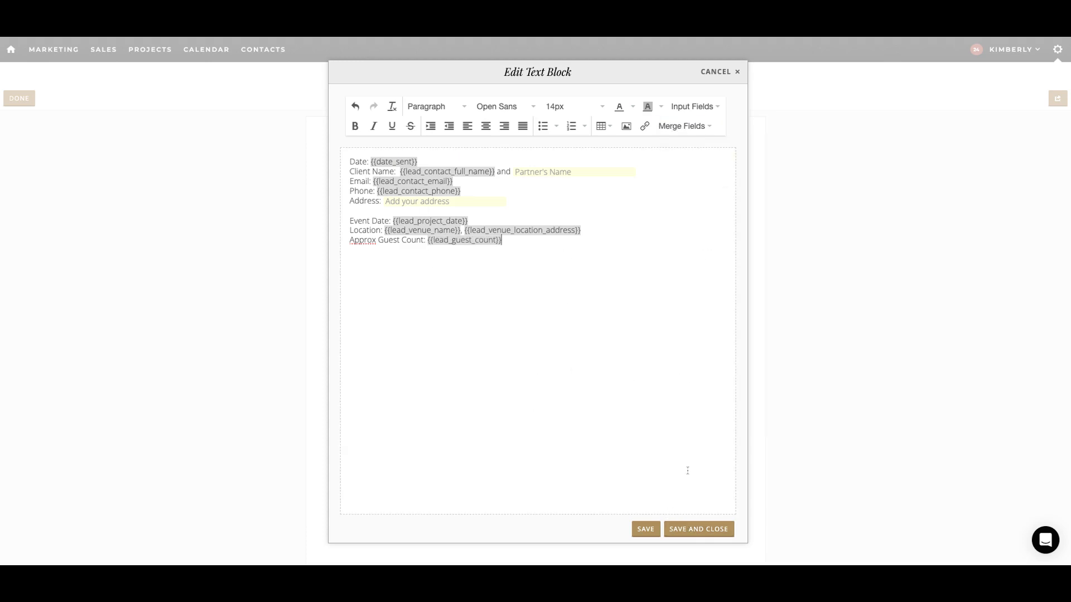
left_click(685, 528)
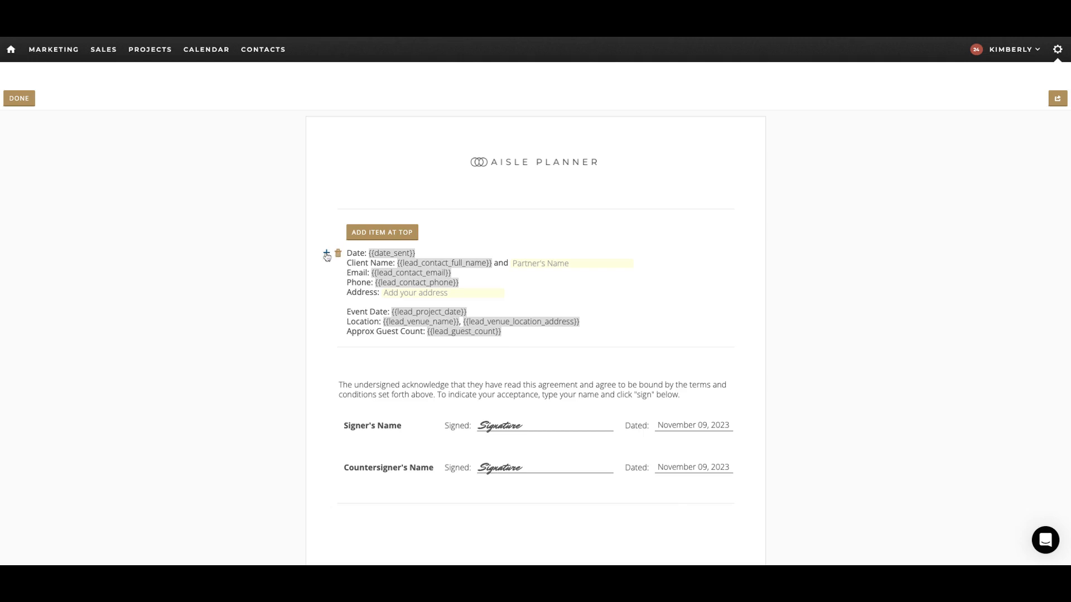
Step: Add a new text block directly below the client and event details block
left_click(327, 254)
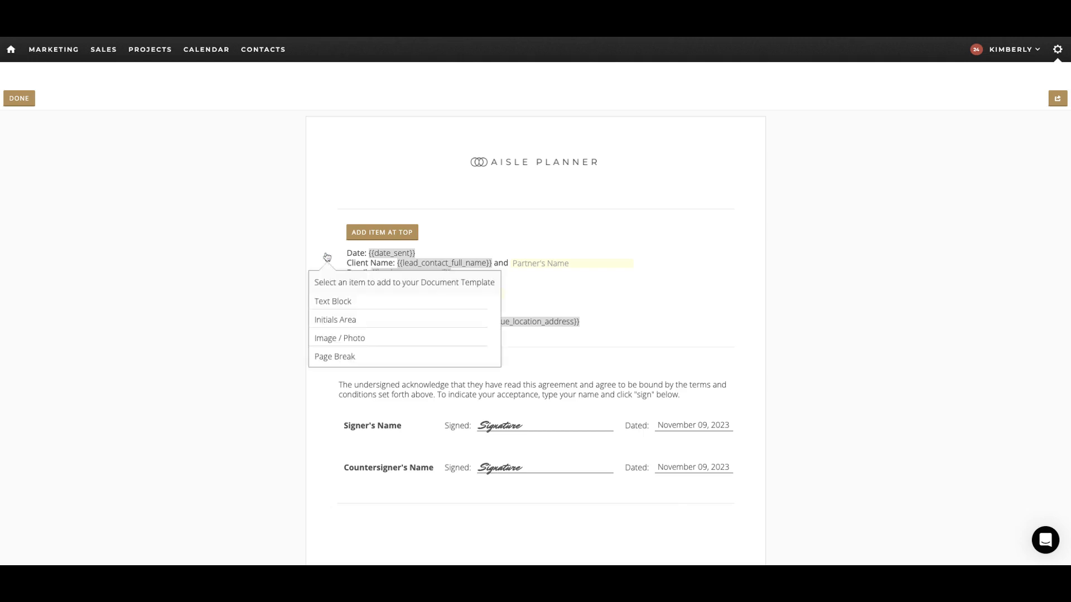
left_click(338, 304)
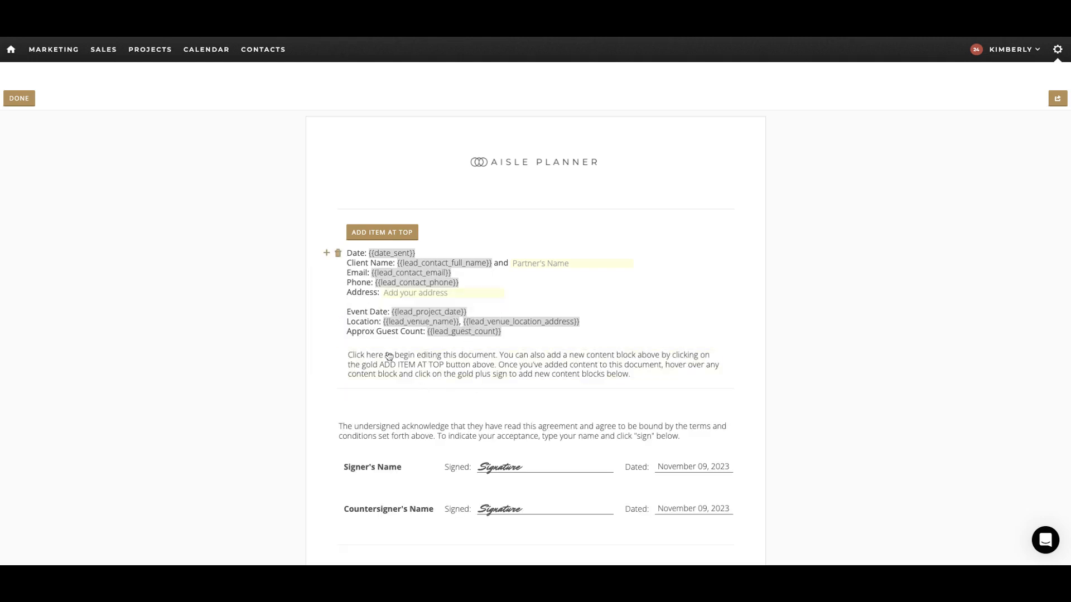
Step: Fill the new text block with the two "Lorem ipsum dolor sit amet" placeholder paragraphs, then save and close it
left_click(418, 363)
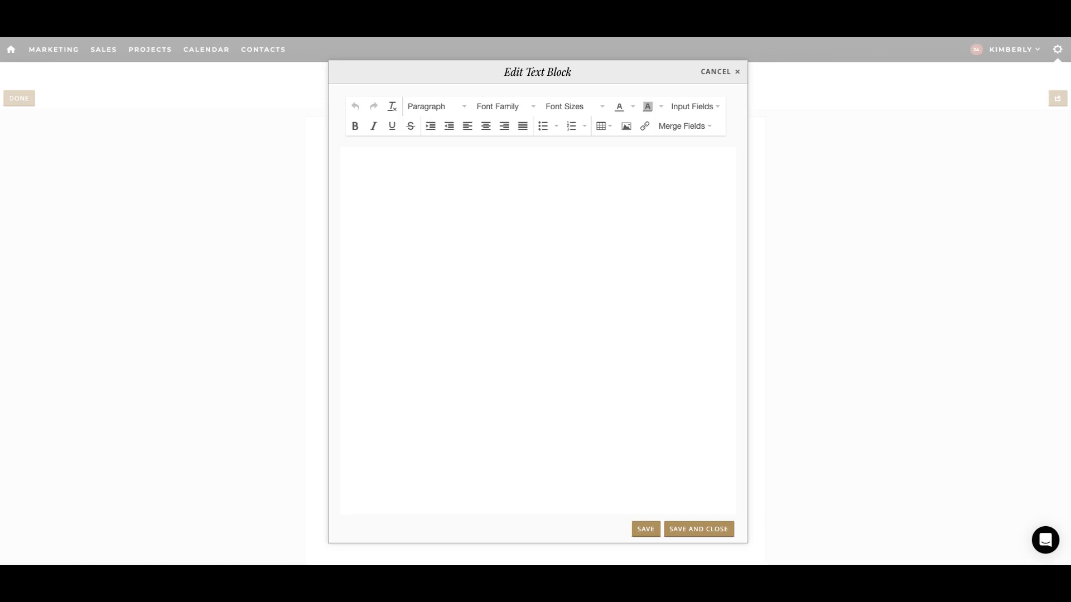
type("Lorem ipsum dolor sit amet. Aut voluptatibus beatae non quia eius vel doloremque suscipit. Est necessitatibus officia qui distinctio ipsum aut quia eaque. Qui sequi accusamus aut dignissimos commodi id esse vitae aut excepturi molestiae in delectus quidem qui suscipit fugiat ad consequatur saepe. Nam inventore impedit sed quidem voluptas et placeat sunt et distinctio voluptate. Lorem ipsum dolor sit amet. Aut voluptatibus beatae EVENT DATE non quia eius vel doloremque suscipit. Est necessitatibus officia qui distinctio ipsum aut quia eaque. Qui sequi accusamus aut dignissimos commodi id esse vitae aut excepturi molestiae in delectus quidem qui suscipit fugiat ad consequatur saepe. Nam inventore impedit sed quidem voluptas et placeat sunt et distinctio voluptate.")
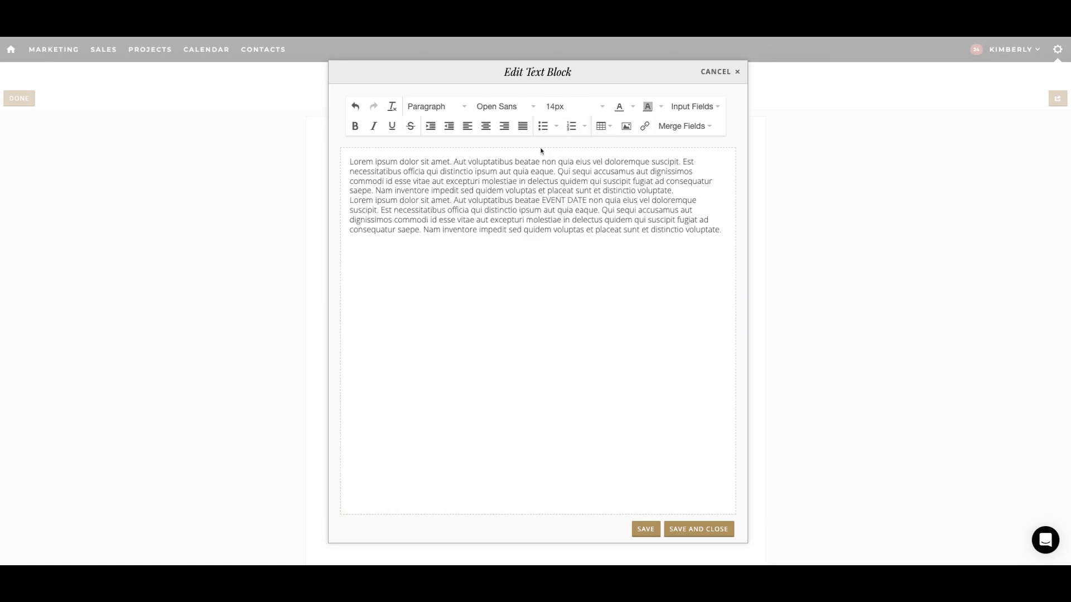
left_click(691, 528)
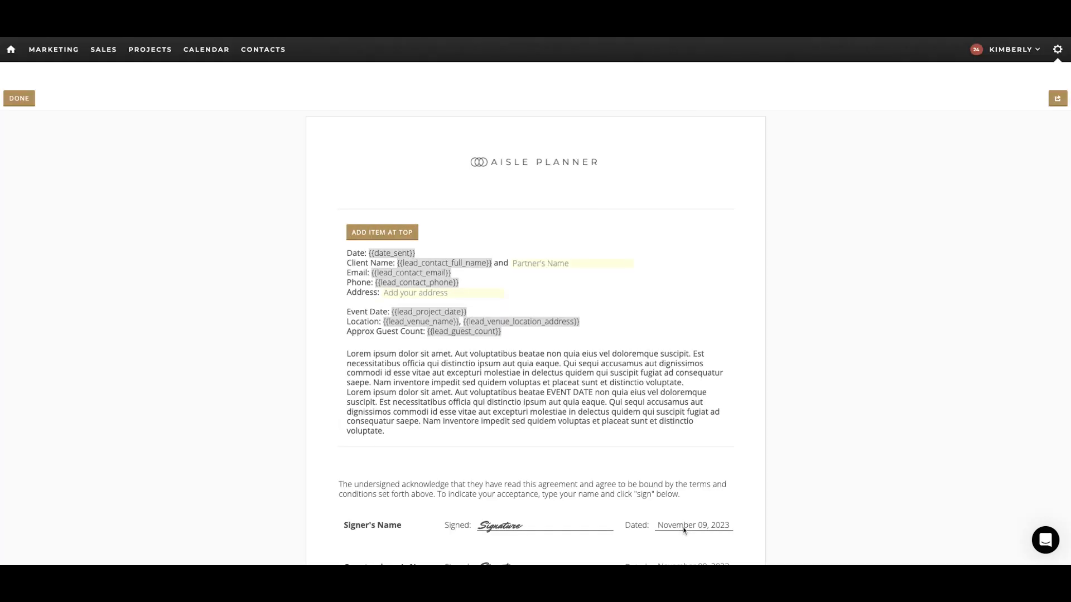
Step: Add an initials area directly below the "Lorem ipsum" text block
scroll(443, 327, "down", 3)
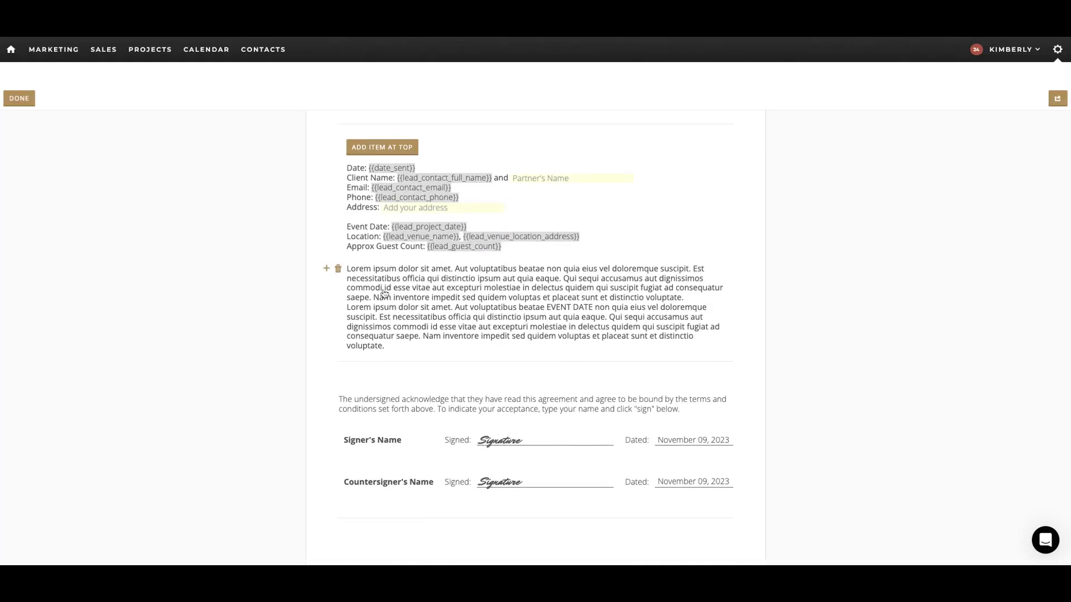
left_click(328, 273)
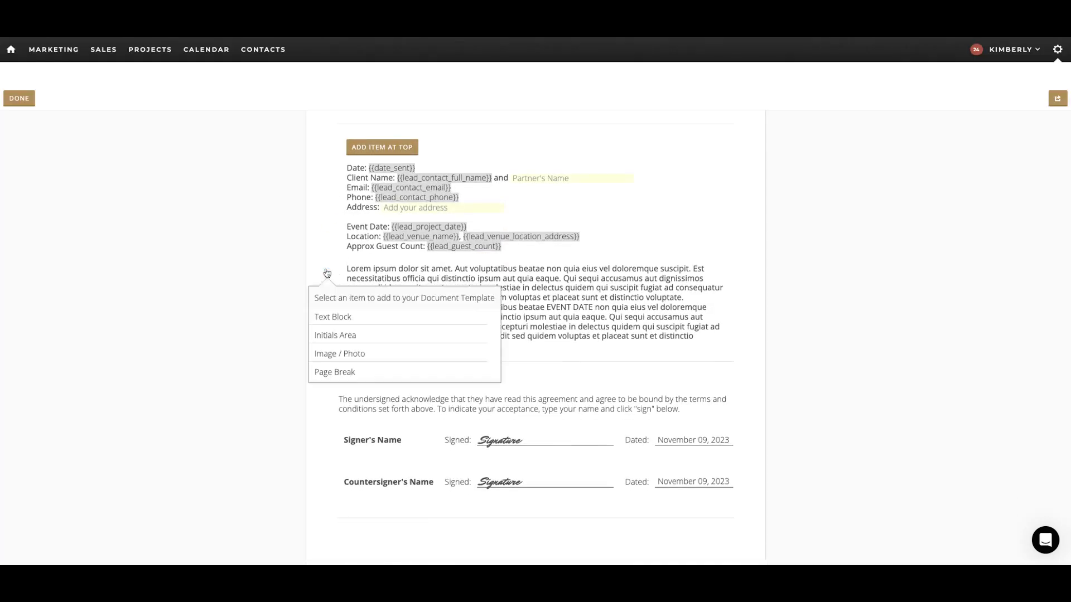
left_click(335, 335)
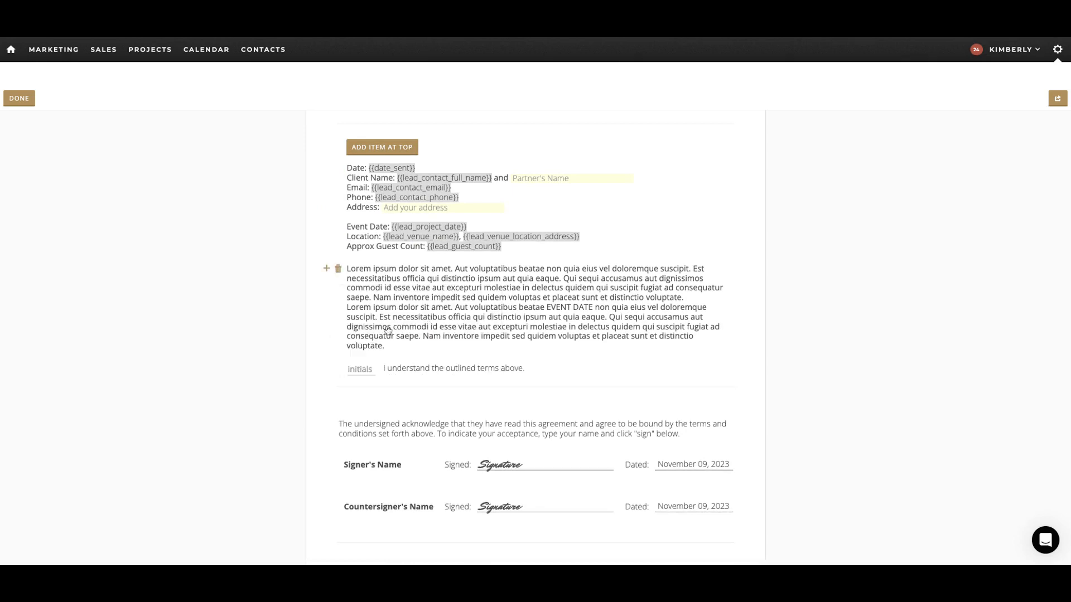
Step: Add a text block below the initials area and fill it with the "Qui nemo assumenda" and "Ad sunt odit" placeholder paragraphs
left_click(327, 369)
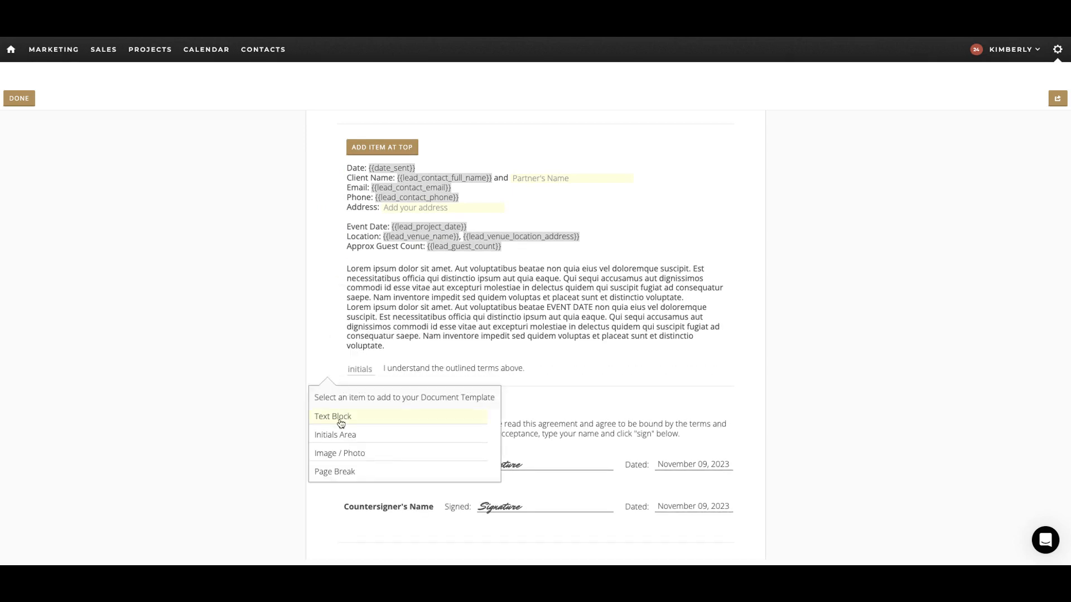
left_click(342, 415)
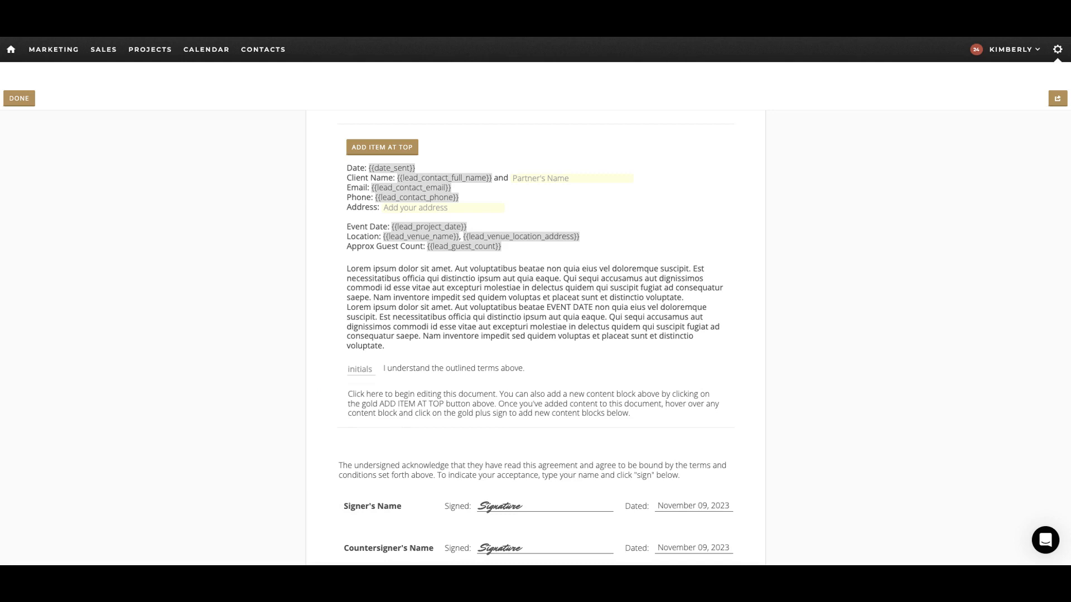
left_click(473, 403)
type("Qui nemo assumenda ut amet natus qui molestiae modi a eius optio ut quia voluptas et nesciunt veniam. Et corporis nihil est repellat fugit ea perspiciatis aspernatur ea velit consequatur eos animi blanditiis in aperiam repudiandae hic dolorem reprehenderit. Ab omnis voluptatibus et cupiditate facilis aut esse dolor aut dolor doloremque et magni atque a omnis iure.  Ad sunt odit qui alias nobis et officia consectetur in esse mollitia. Et adipisci assumenda a neque quasi EVENT DATE  aut alias blanditiis sed Quis dignissimos et dicta voluptas et internos veritatis eos velit commodi! Quo fuga consequuntur ea fuga laudantium eum debitis rerum et laboriosam molestiae hic culpa temporibus. Qui beatae similique qui assumenda ipsam est ducimus fugiat")
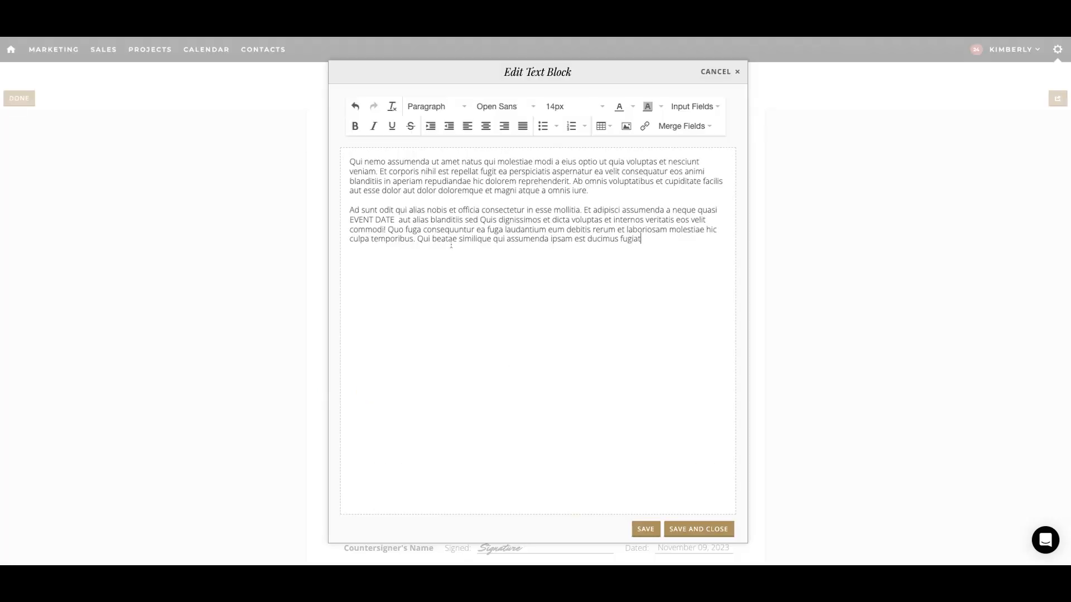
Step: Insert the Lead Event Date merge field before "doloremque" in the block's first paragraph, then save and close the text block
left_click(592, 201)
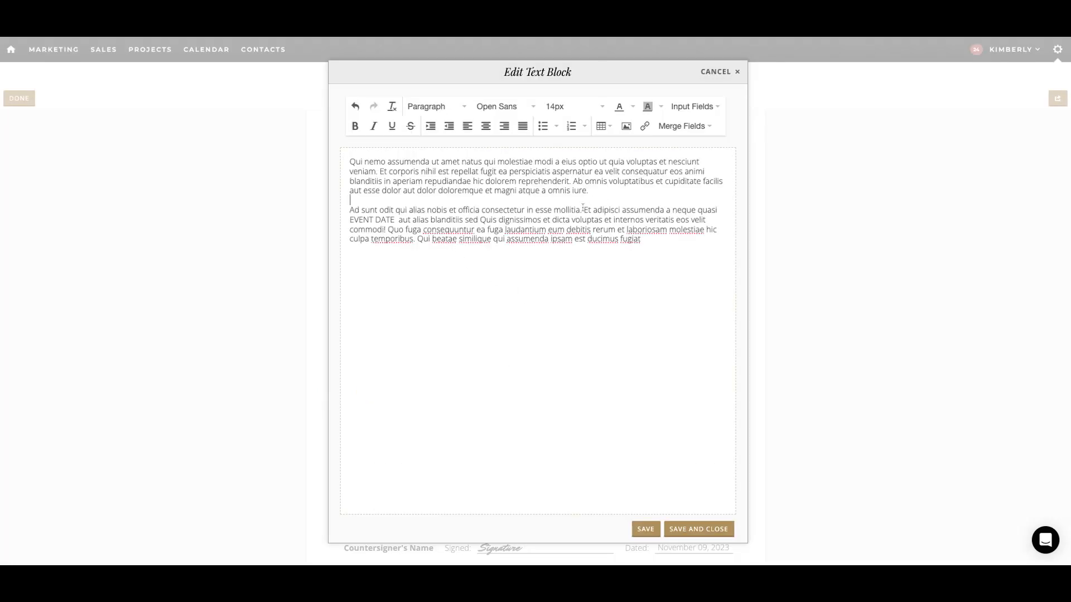
left_click(440, 192)
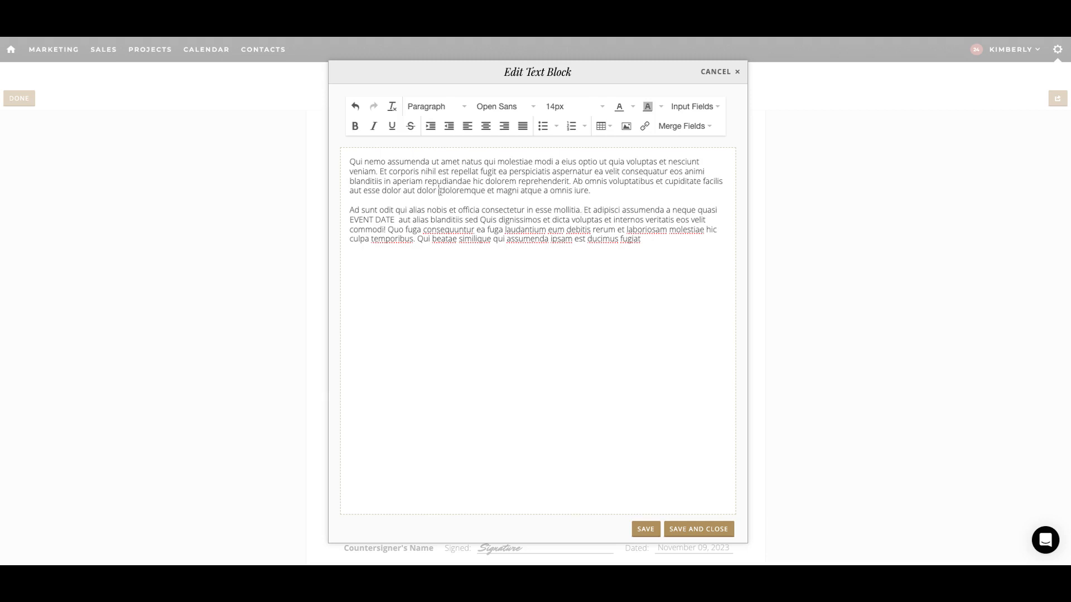
left_click(672, 127)
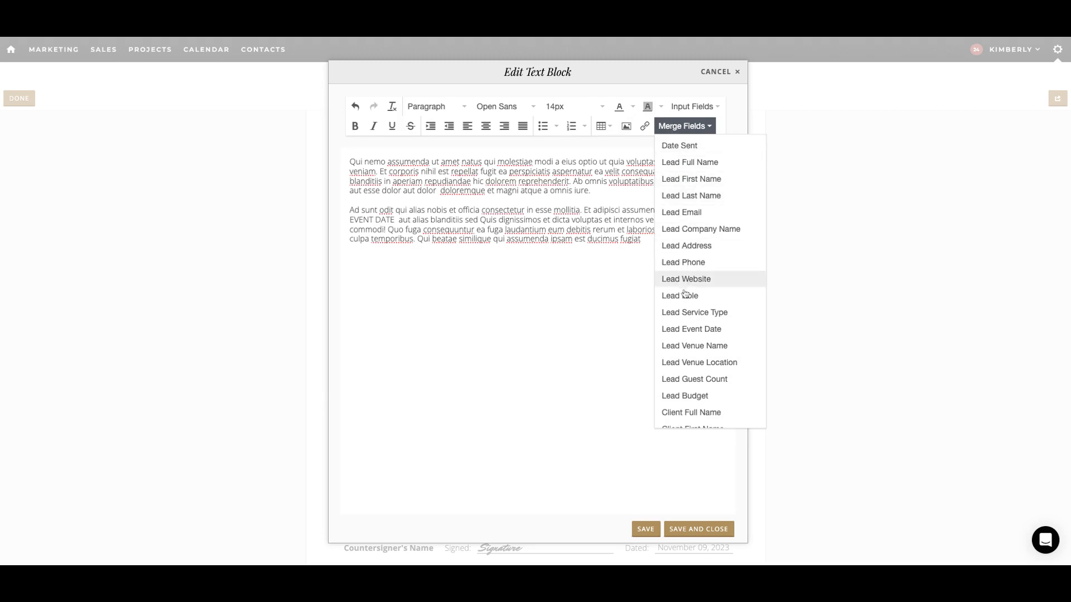
left_click(684, 328)
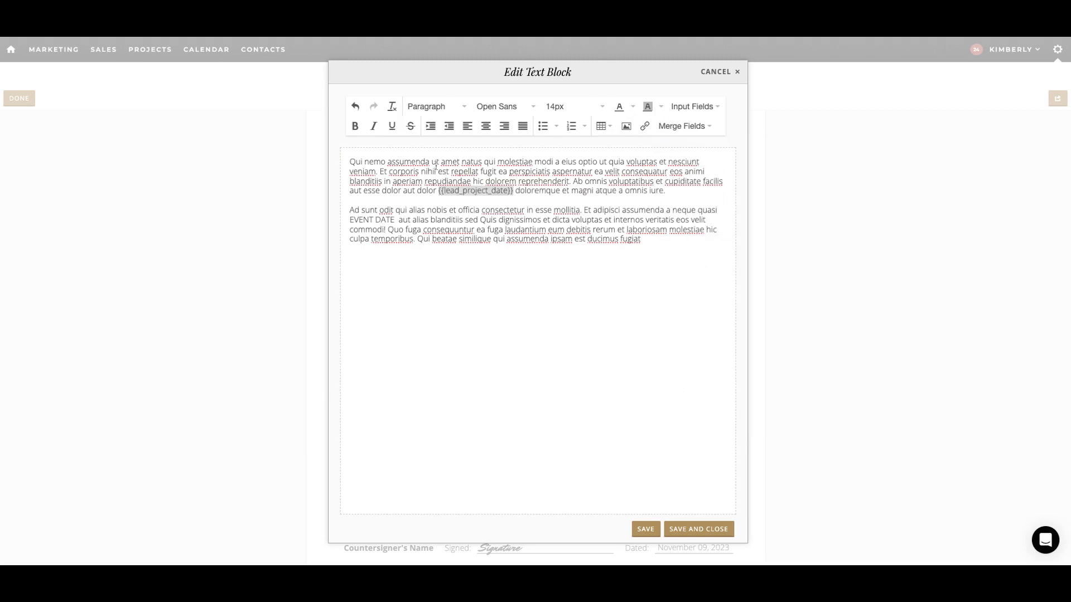
left_click(697, 530)
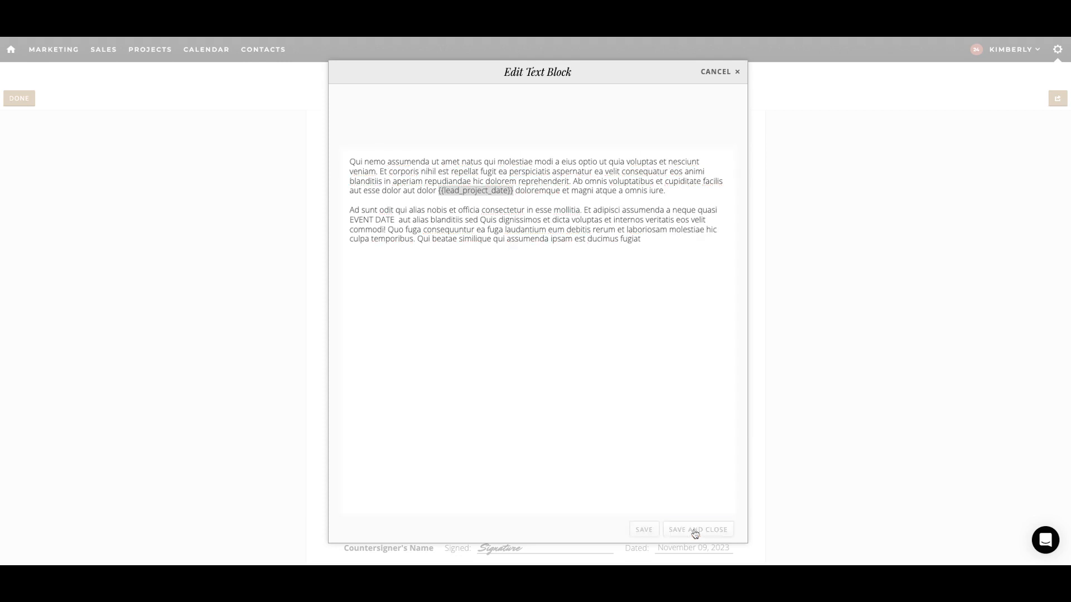
Step: Add a second initials area below the "Qui nemo assumenda" text block
scroll(377, 422, "down", 2)
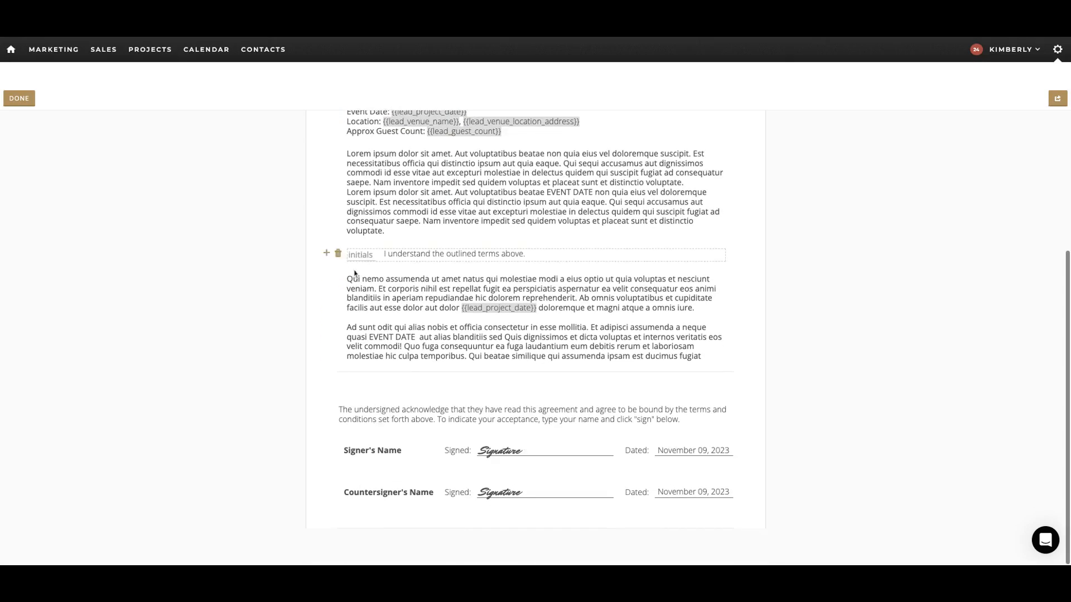
left_click(327, 279)
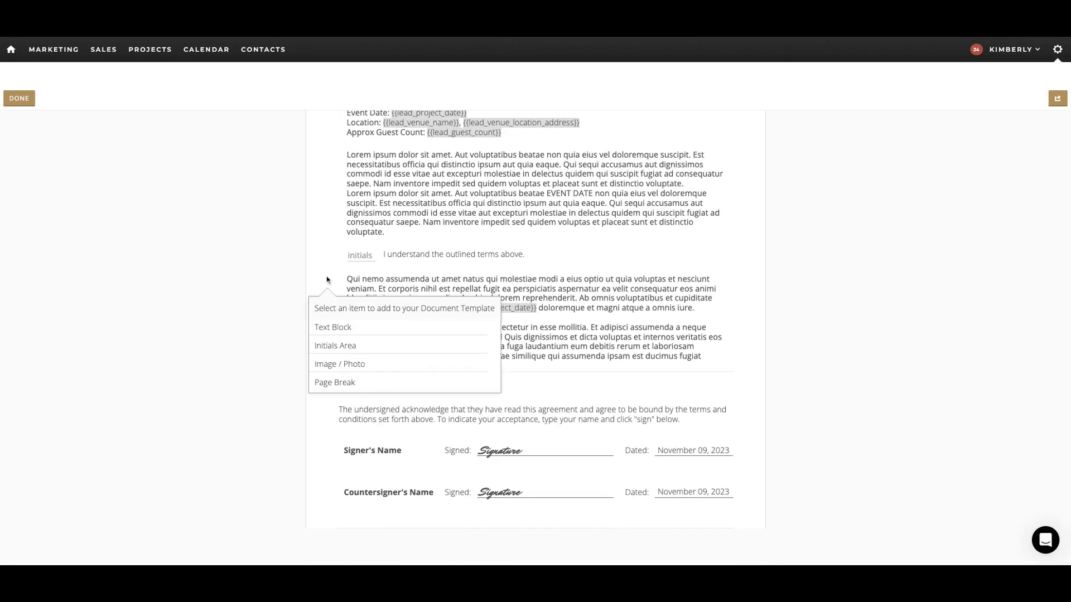
left_click(345, 346)
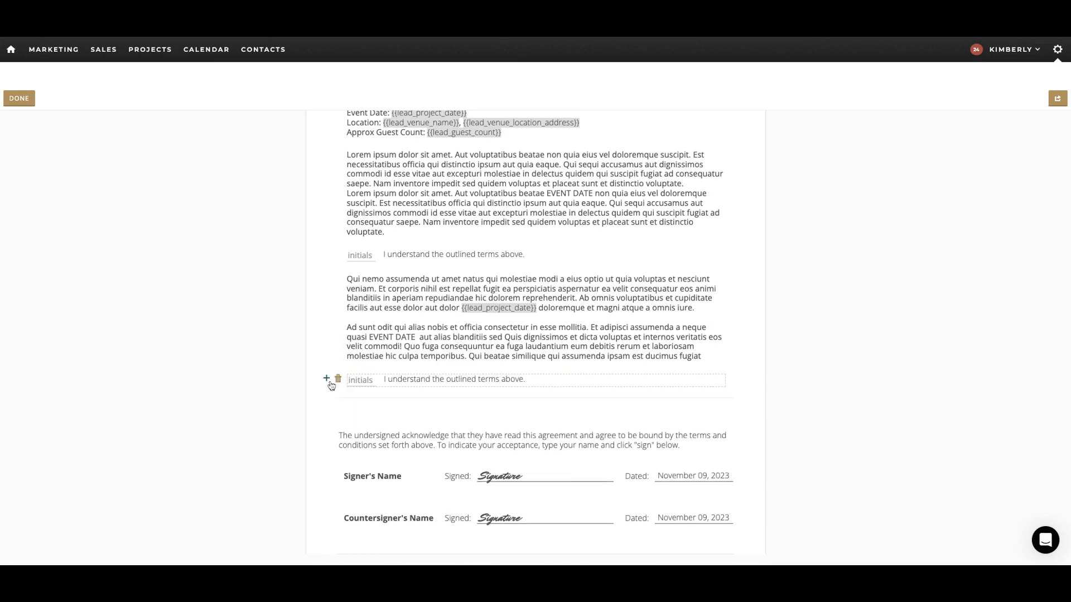
Step: Add a text block below the second initials area and insert a one-row, two-column table with "Deposit" in the first cell
left_click(329, 383)
left_click(401, 428)
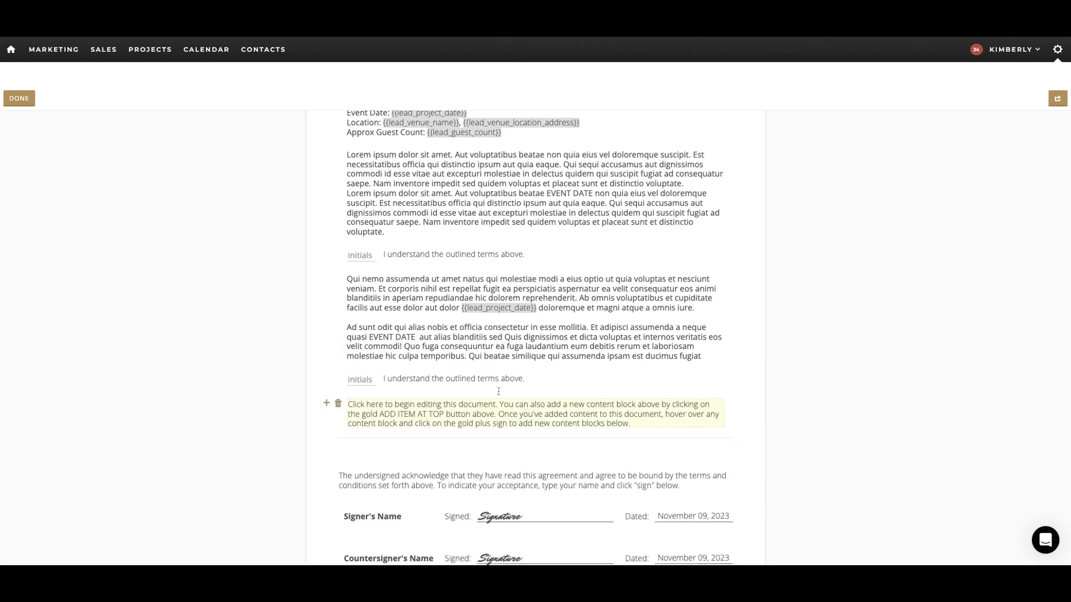
scroll(524, 344, "down", 1)
left_click(523, 344)
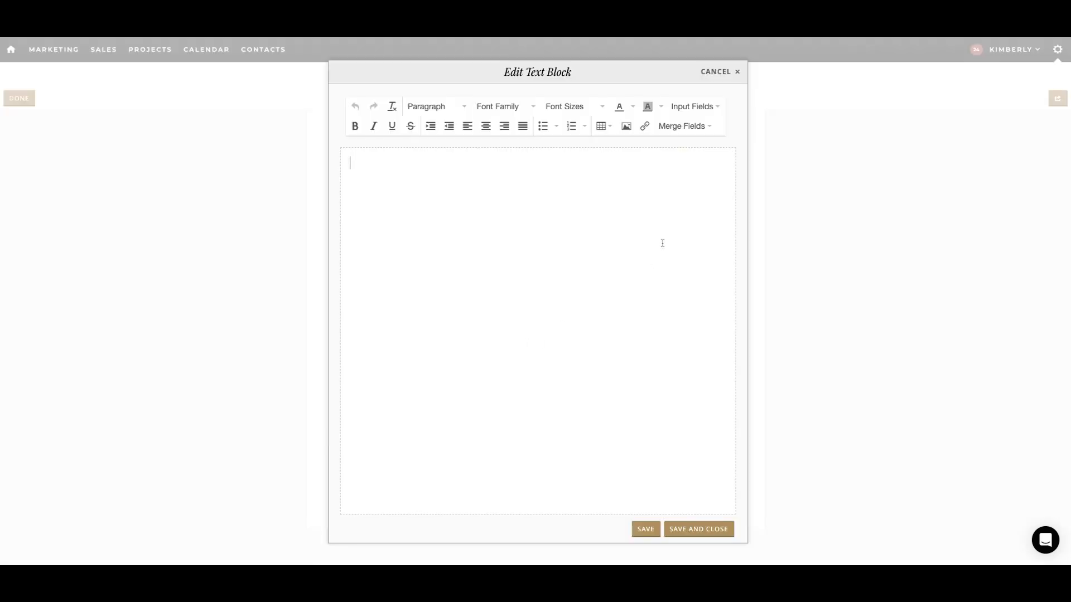
left_click(602, 126)
mouse_move(616, 146)
left_click(716, 144)
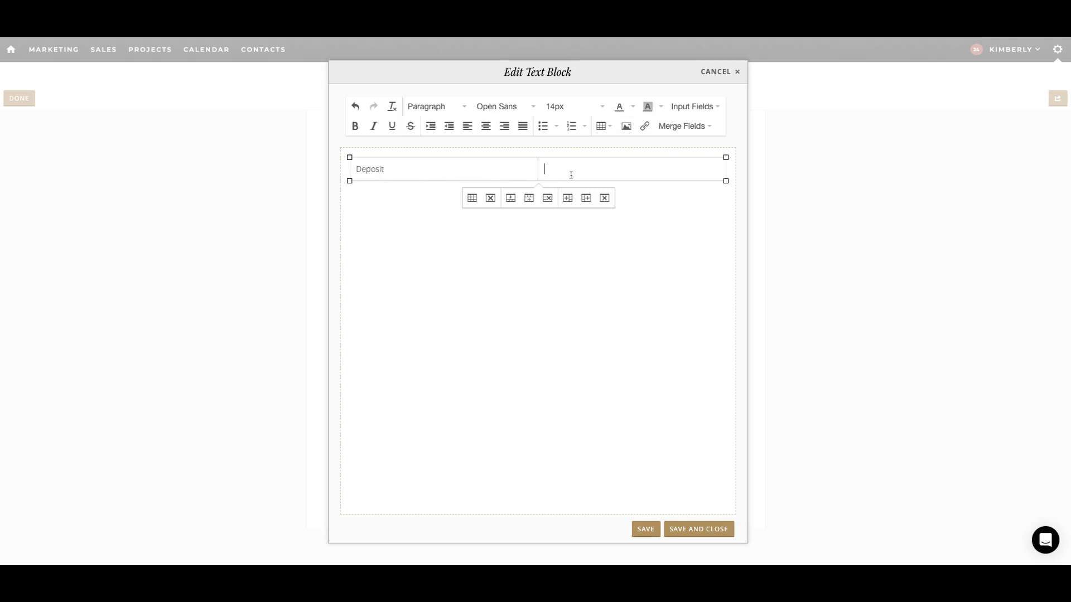
Step: Insert a "Please complete this field" input field in the cell beside "Deposit", then save and close the text block
left_click(692, 107)
left_click(691, 124)
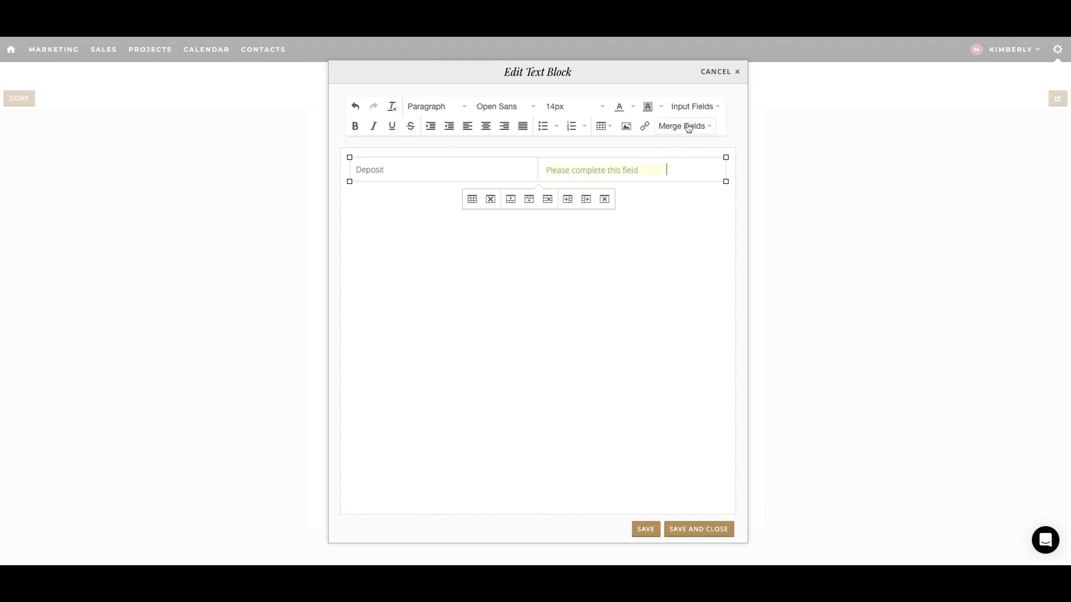
left_click(698, 529)
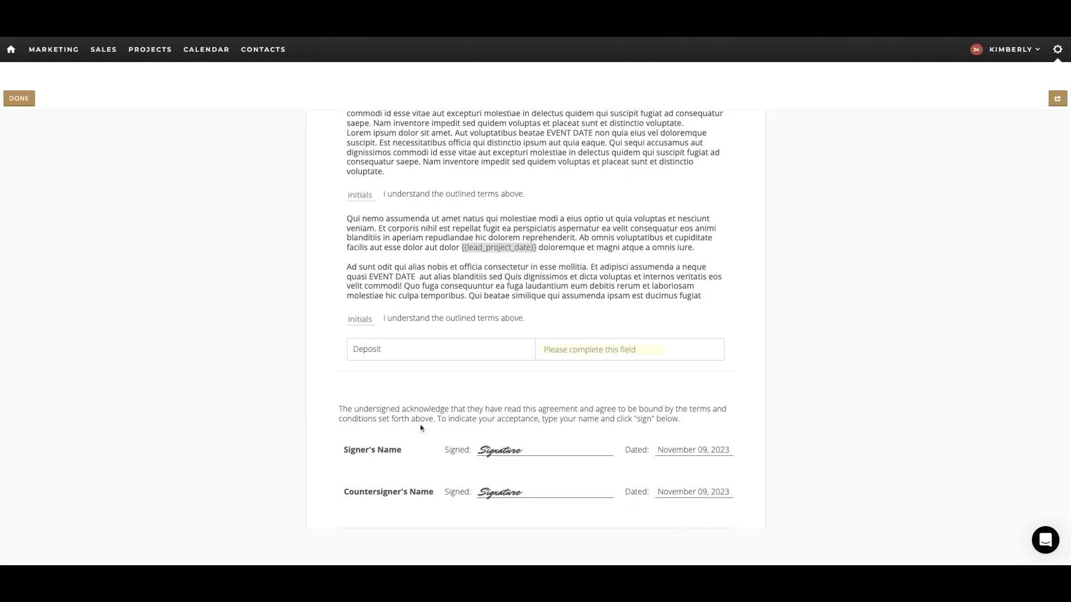
Step: Add an image block at the top of the document and upload the green gradient banner image into it
scroll(412, 279, "up", 5)
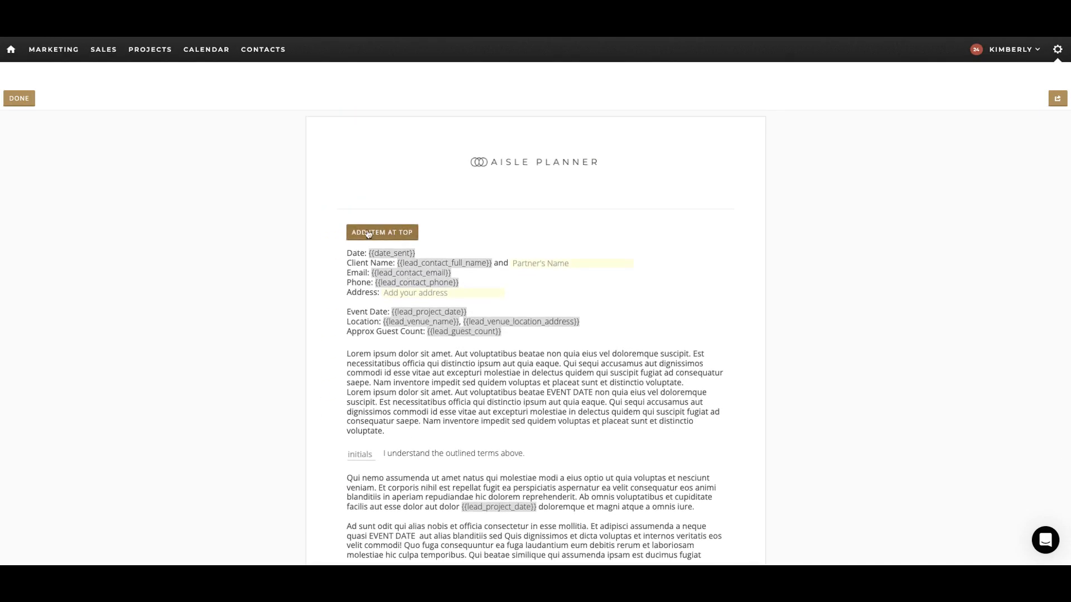
left_click(370, 236)
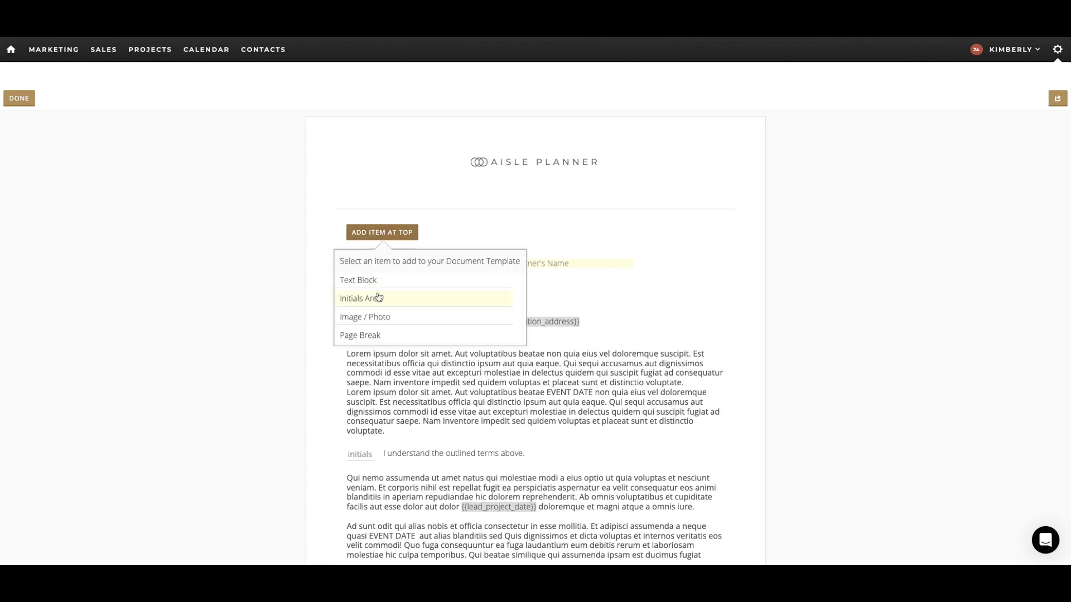
left_click(386, 316)
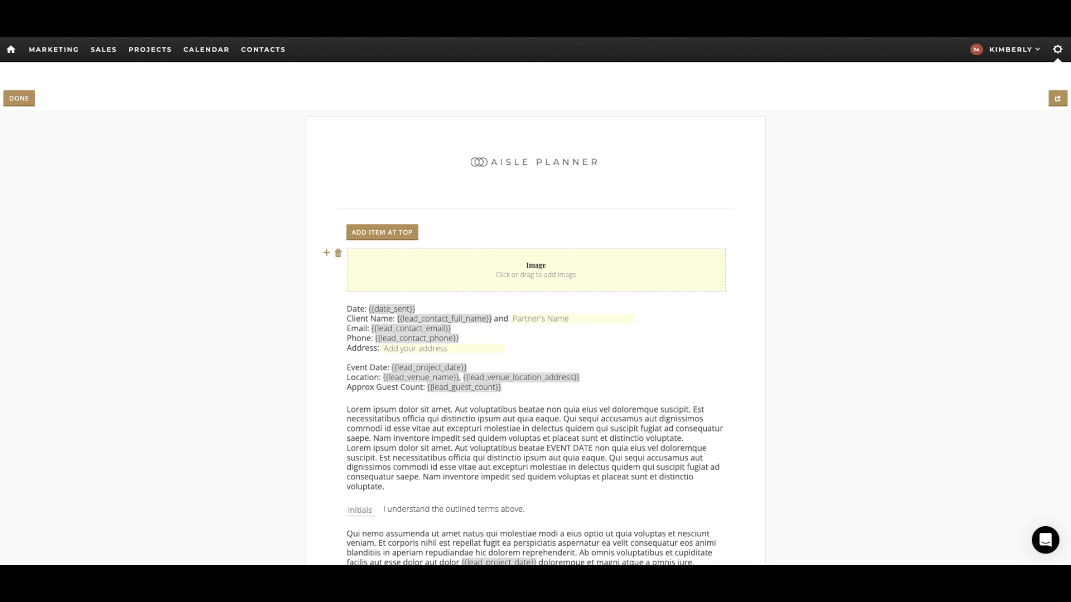
left_click(716, 397)
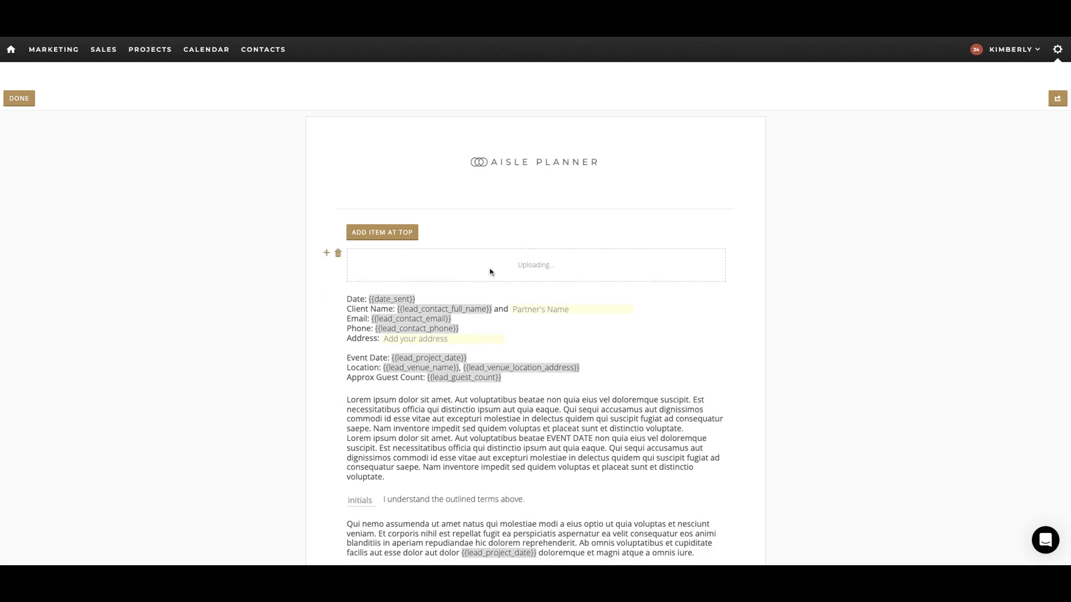
Step: Review the whole contract, then finish editing the document and close the Full Service Planning template
scroll(466, 285, "down", 2)
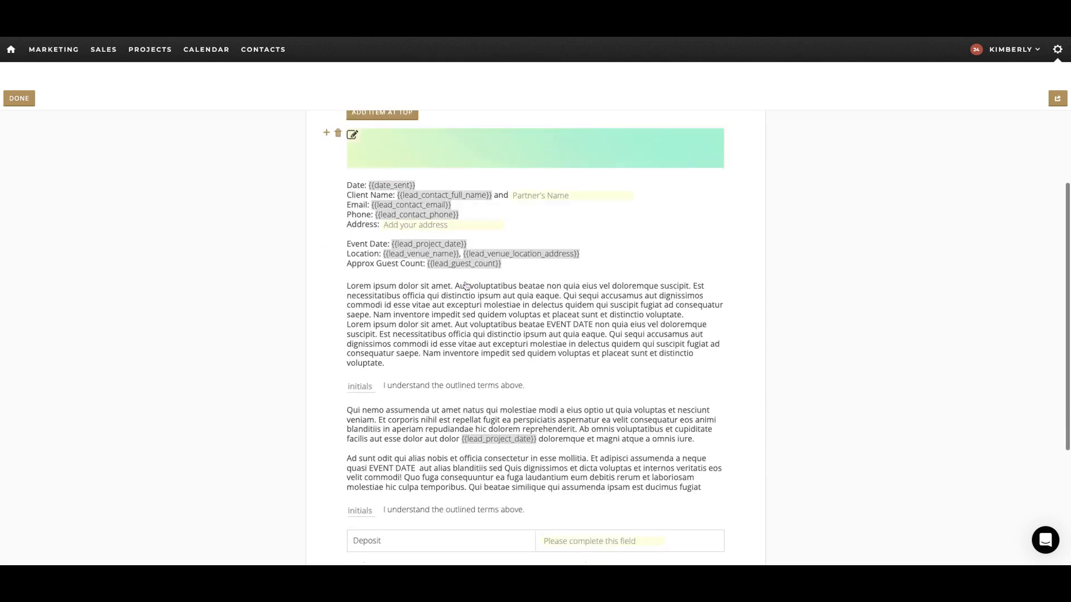
scroll(466, 285, "down", 4)
scroll(467, 285, "up", 5)
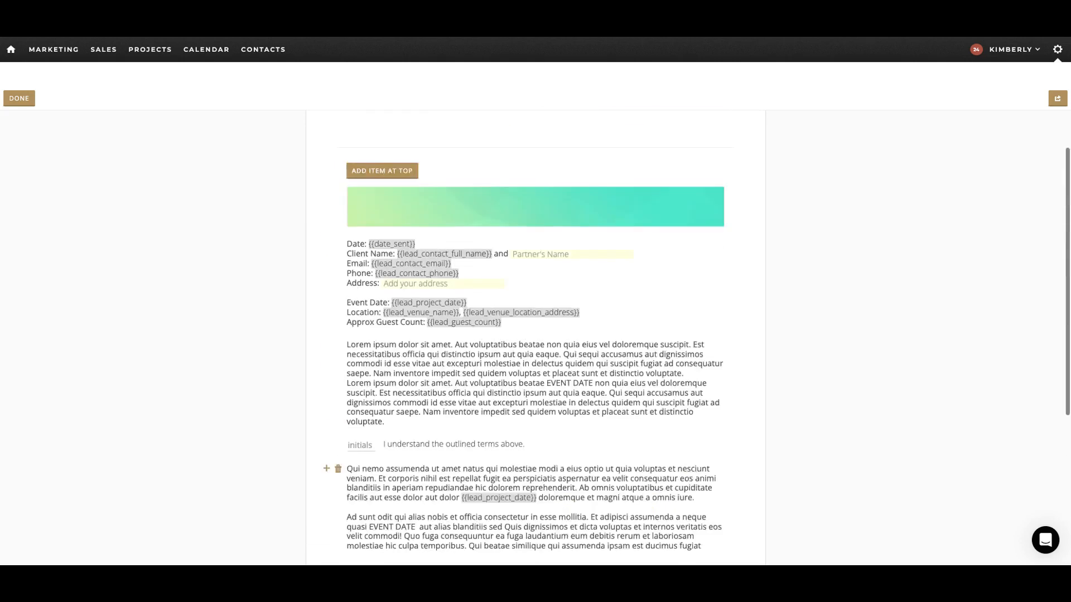
scroll(186, 172, "up", 1)
left_click(18, 98)
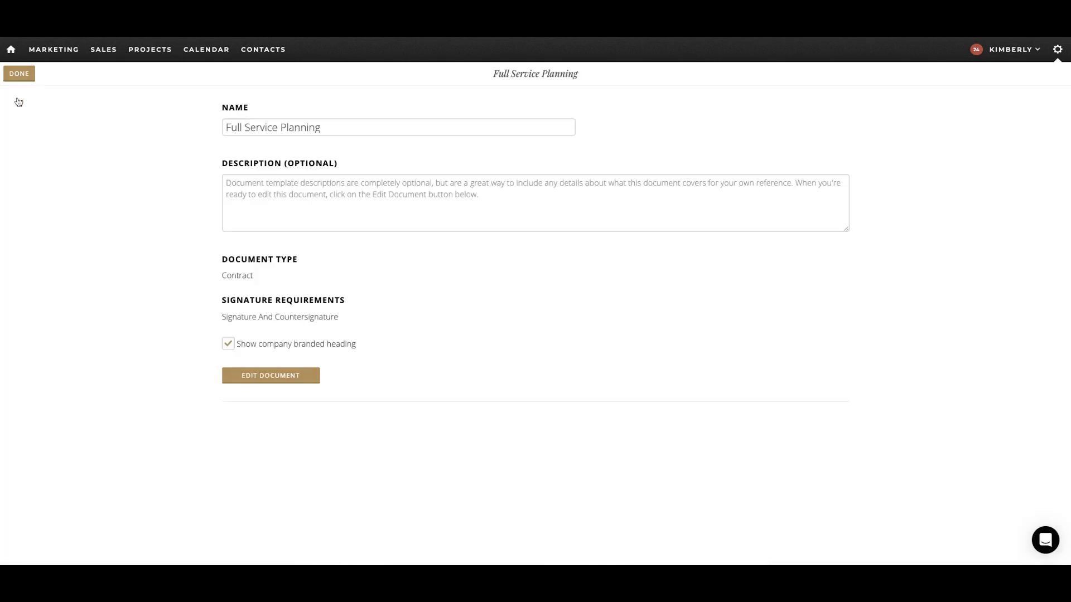
left_click(23, 78)
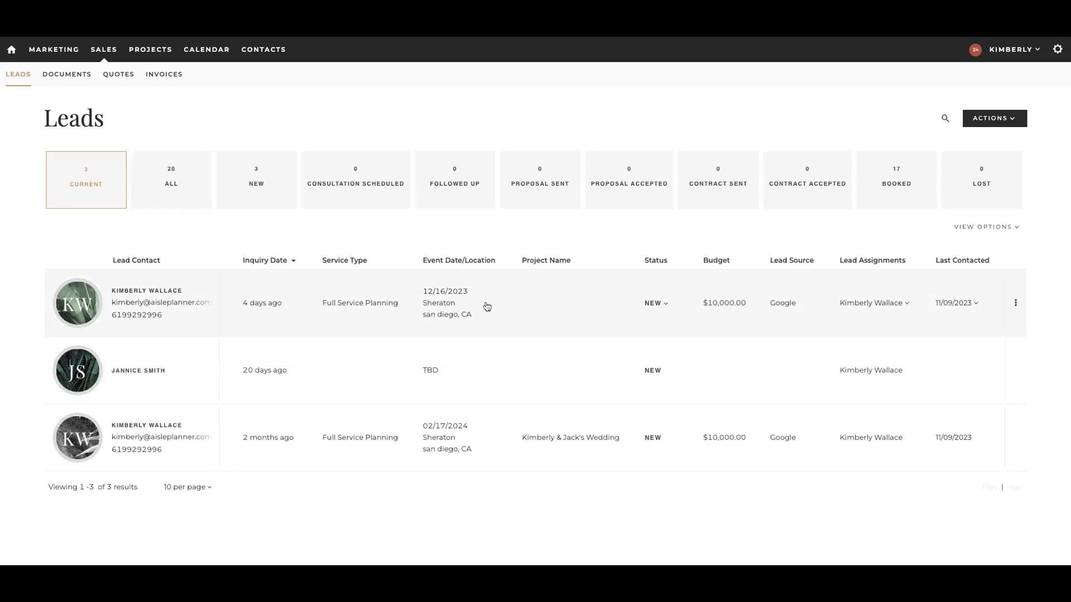
Step: Open the lead with the 12/16/2023 event and add a document to it from the Full Service Planning contract template
left_click(487, 306)
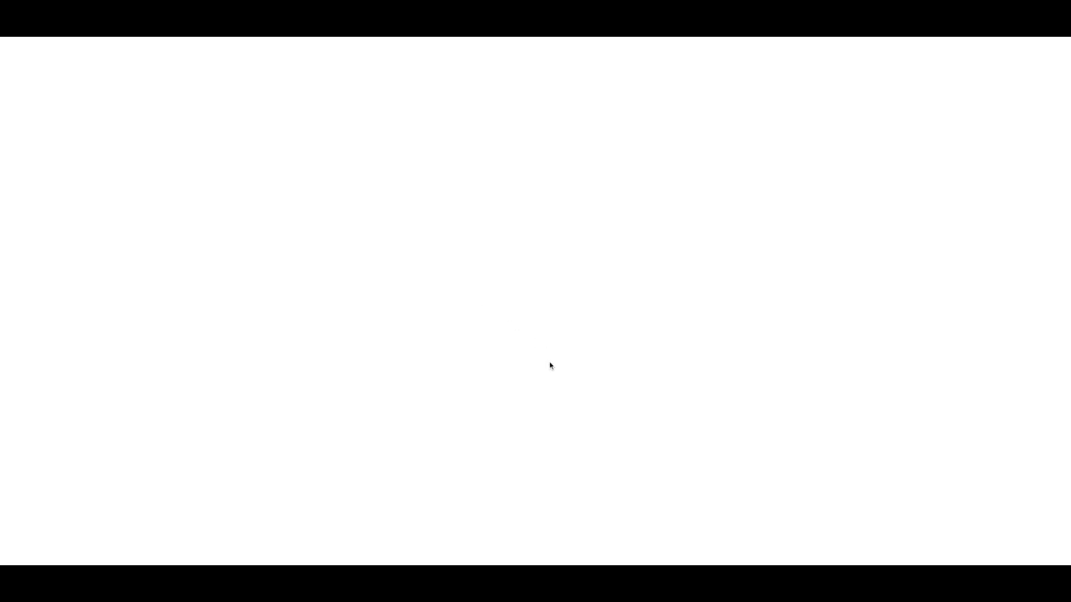
scroll(550, 365, "down", 5)
scroll(549, 366, "down", 15)
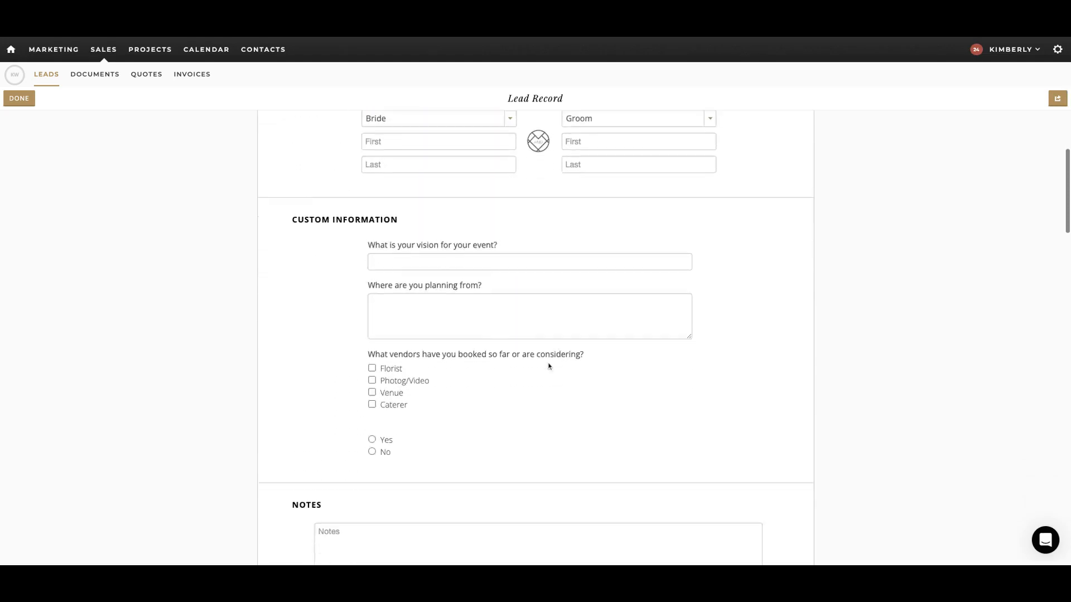
scroll(535, 334, "down", 3)
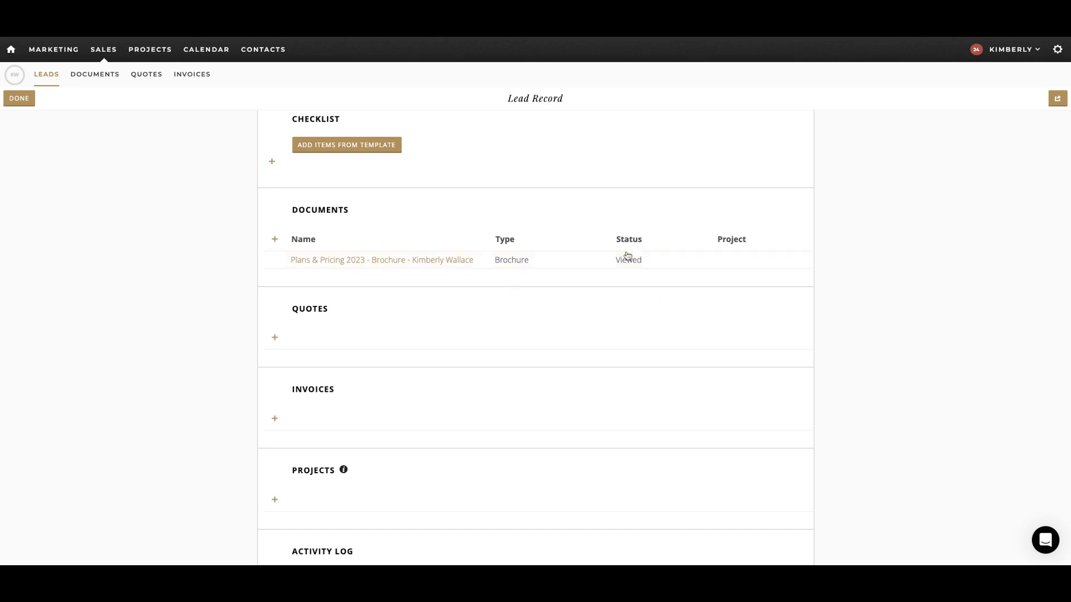
left_click(276, 241)
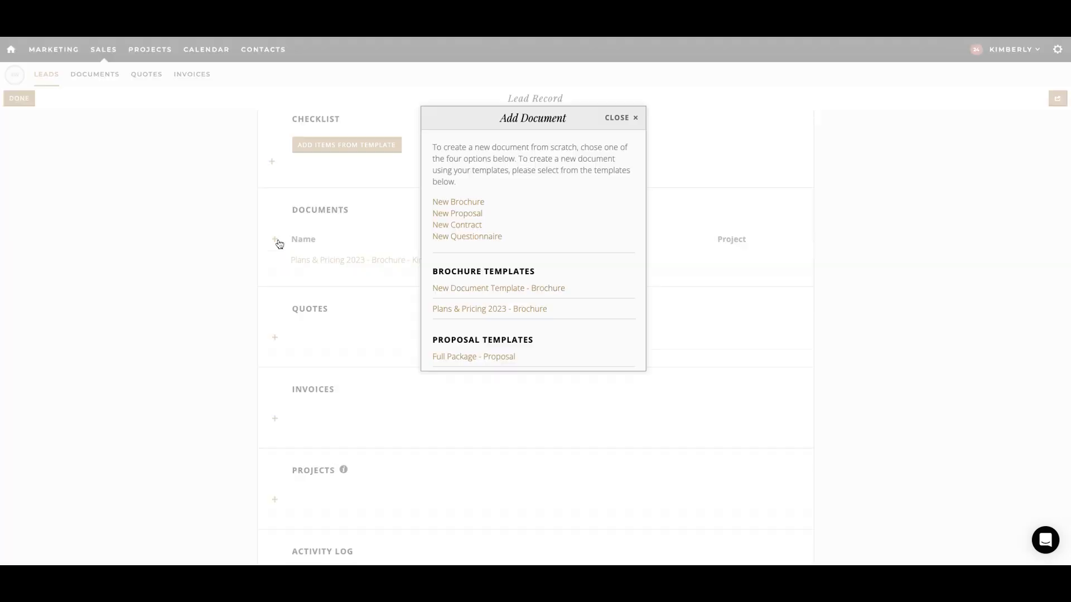
scroll(532, 268, "down", 3)
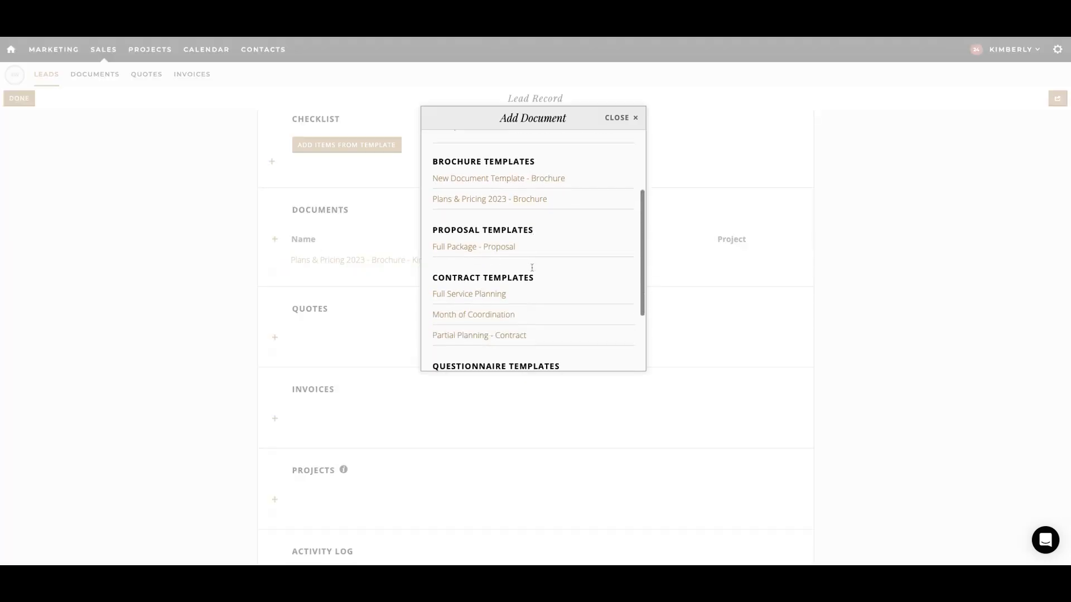
scroll(532, 268, "down", 2)
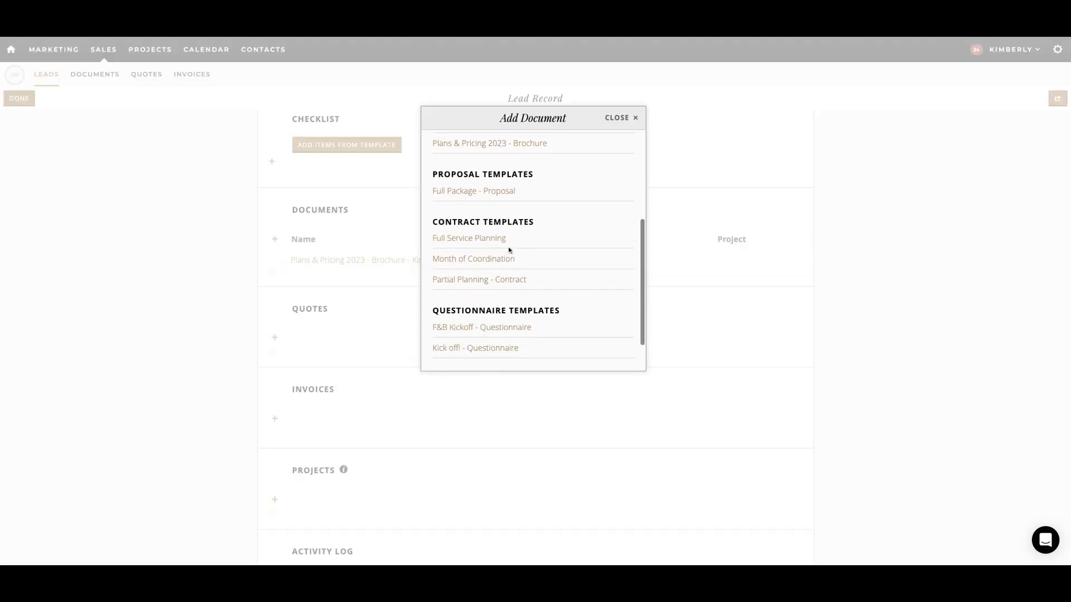
left_click(455, 240)
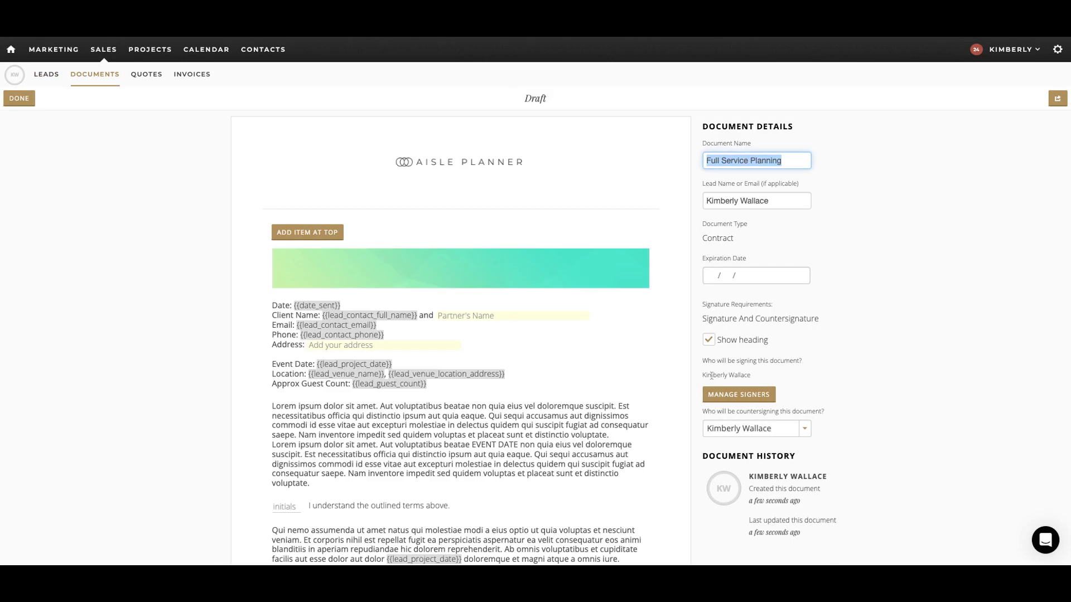
Step: Review the draft contract and inspect its document signers, including the blank entry for an additional signer, then close the signer list
scroll(604, 411, "down", 1)
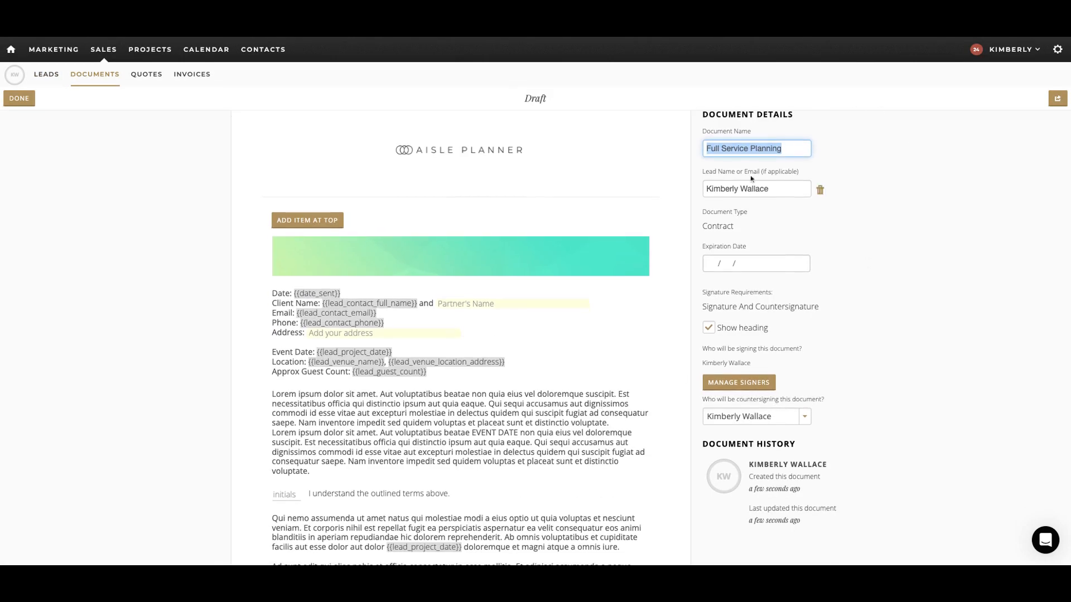
scroll(901, 399, "down", 3)
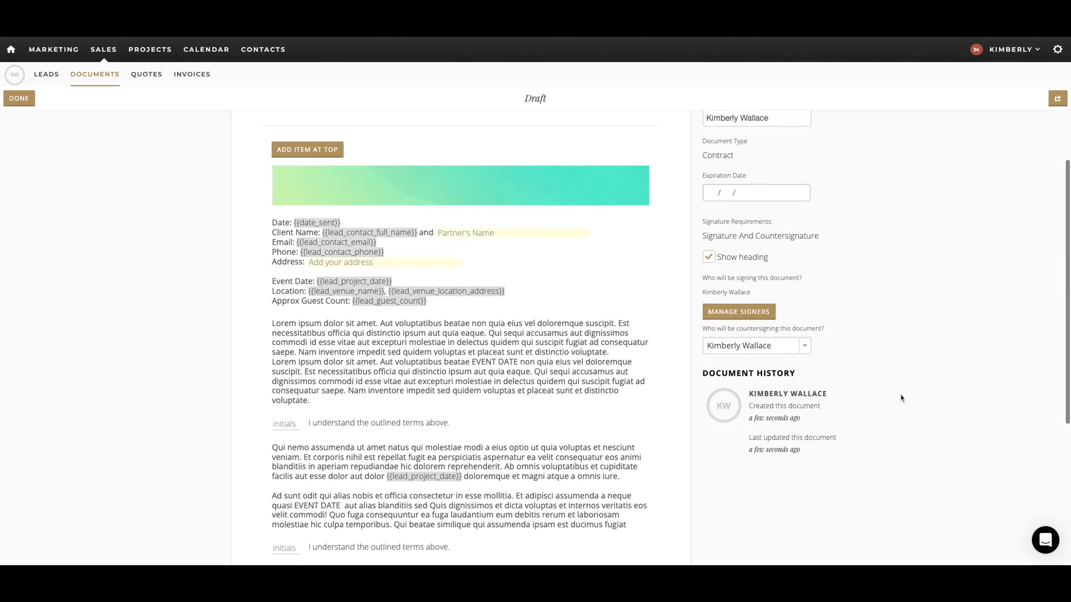
scroll(258, 321, "down", 10)
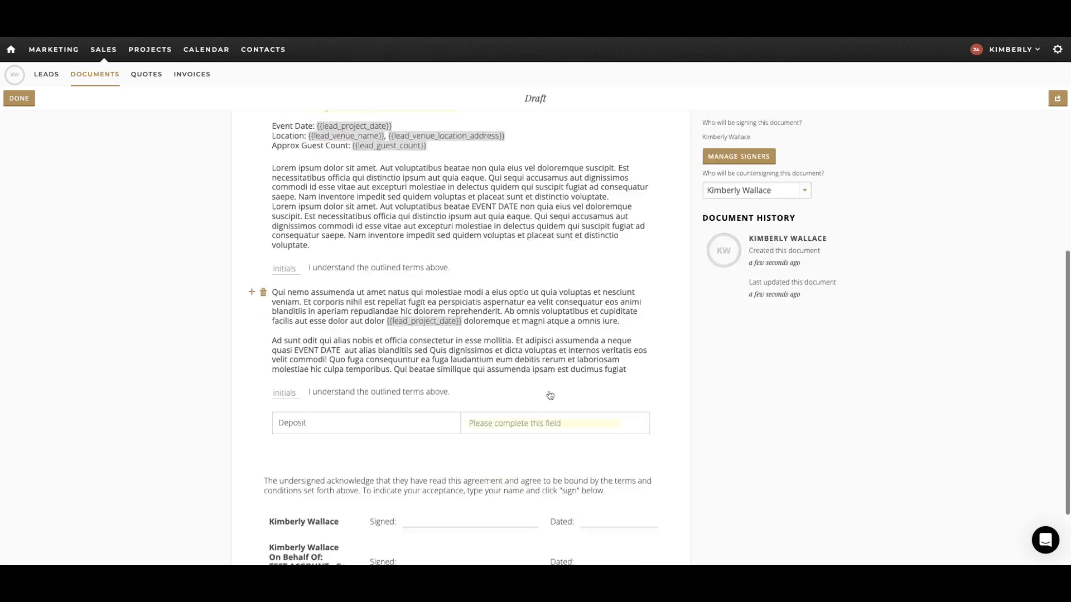
scroll(549, 395, "up", 9)
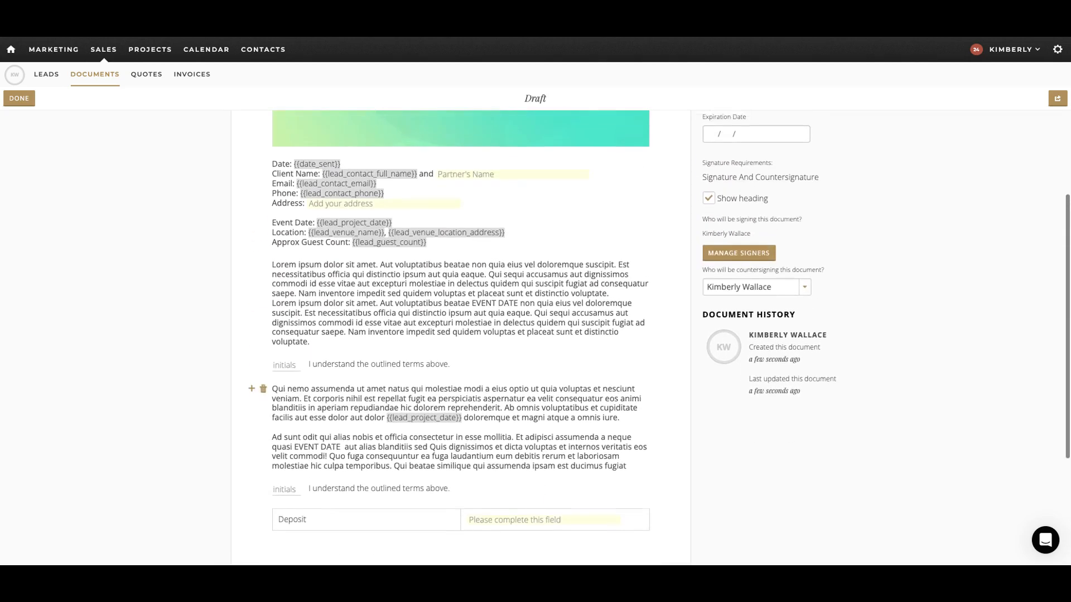
left_click(722, 279)
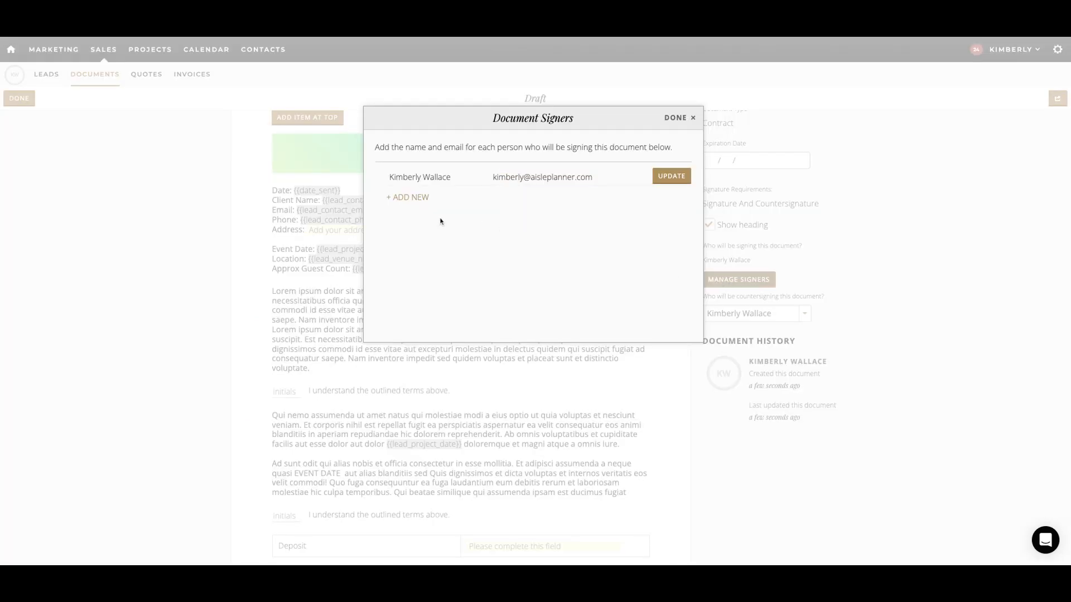
left_click(410, 200)
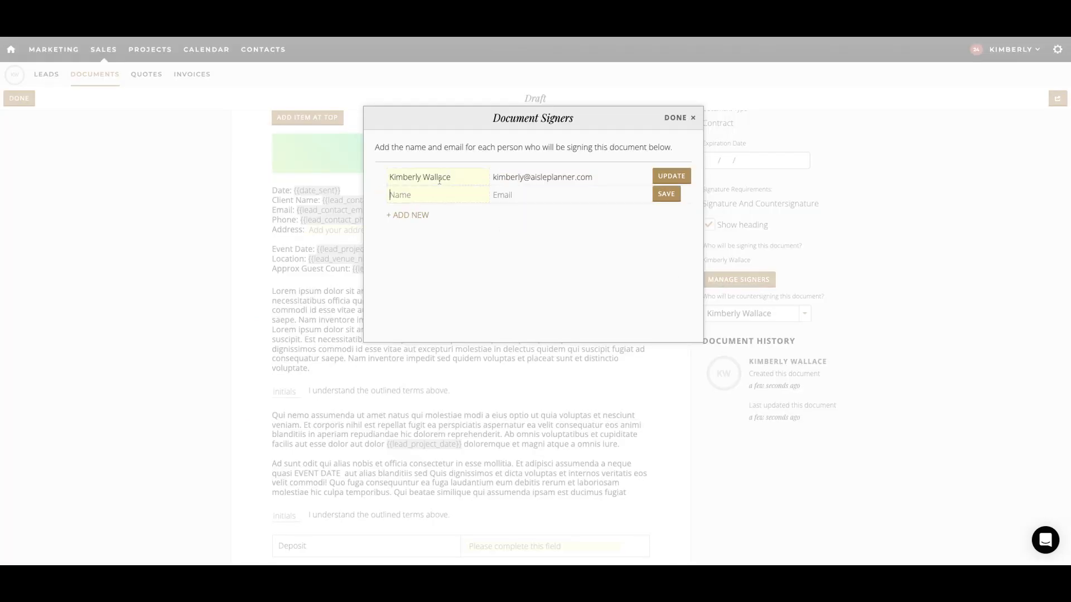
left_click(677, 119)
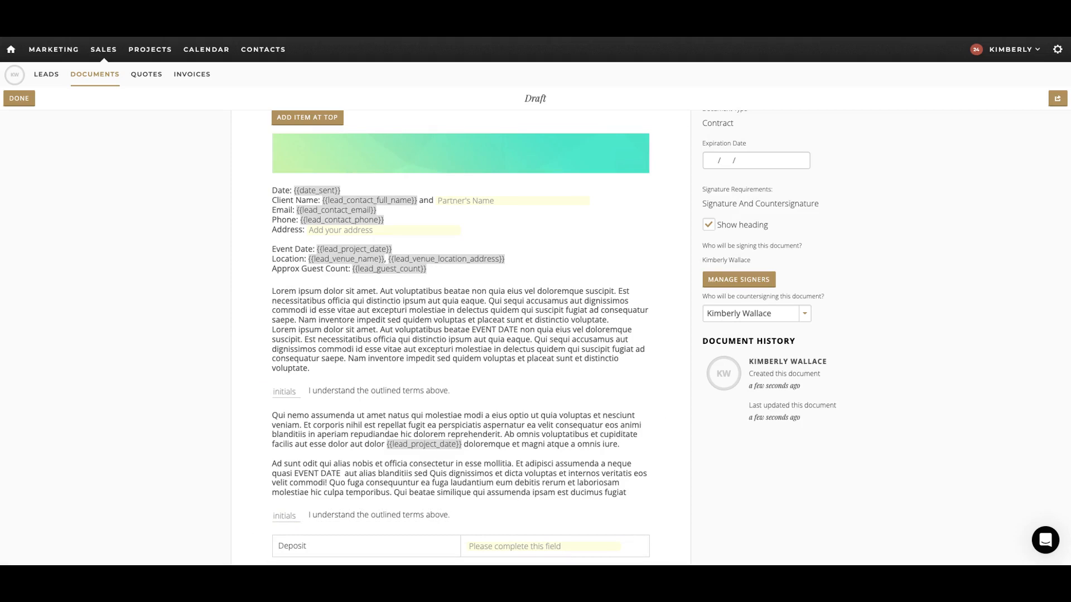
Step: Replace the input field beside "Deposit" in the contract's table with $500, then save and close the text block
scroll(549, 369, "down", 3)
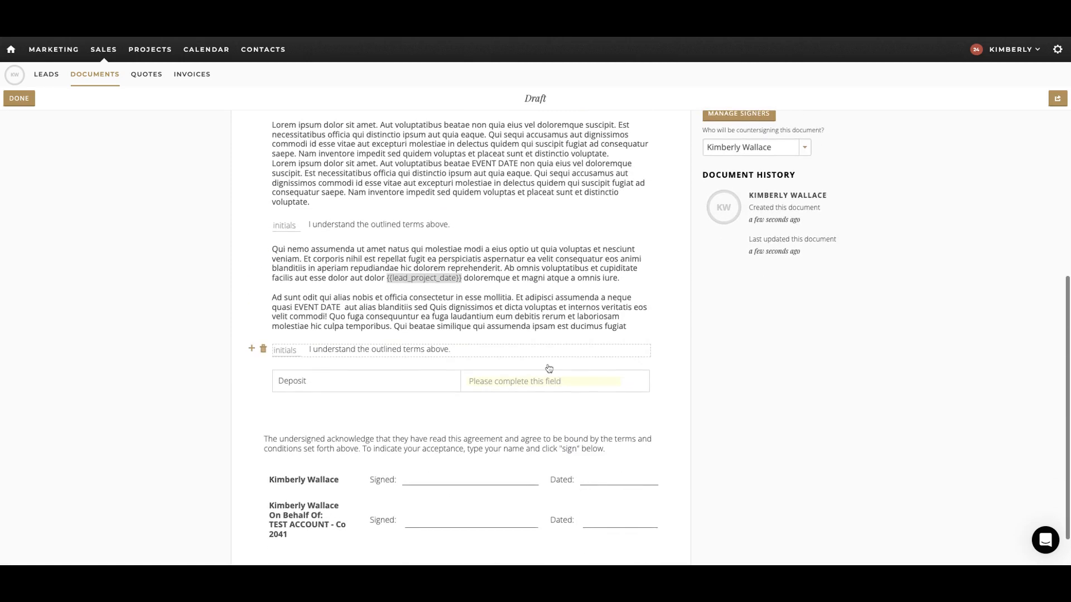
scroll(549, 368, "down", 1)
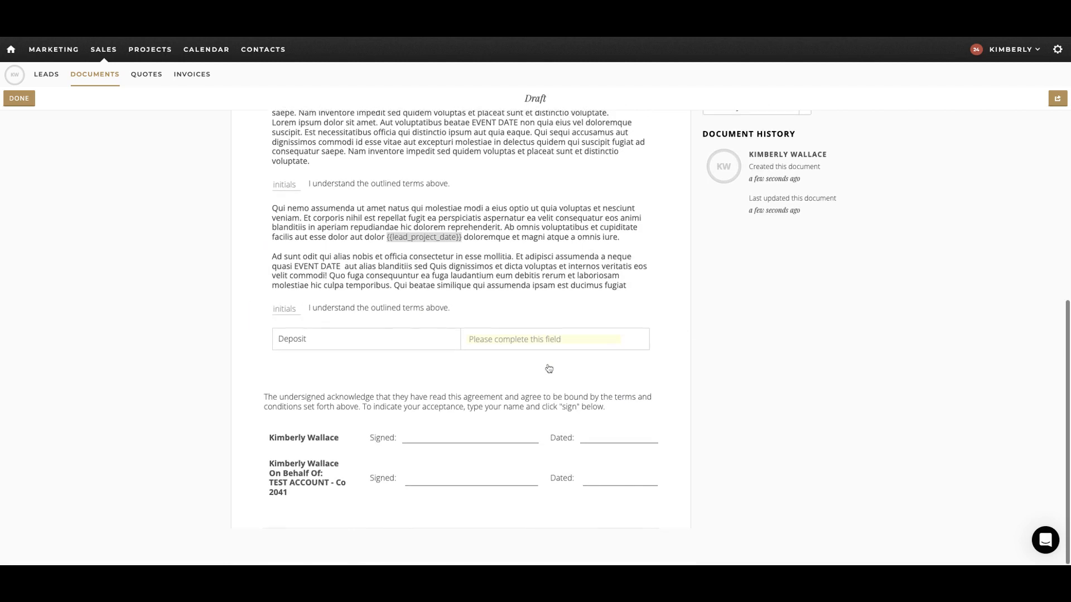
left_click(517, 340)
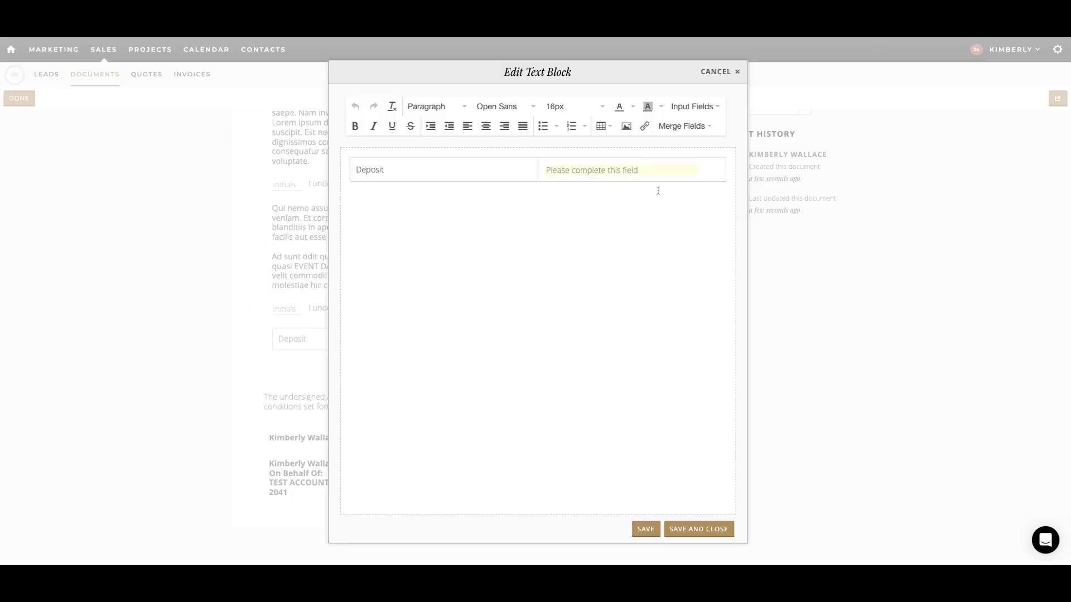
left_click(638, 172)
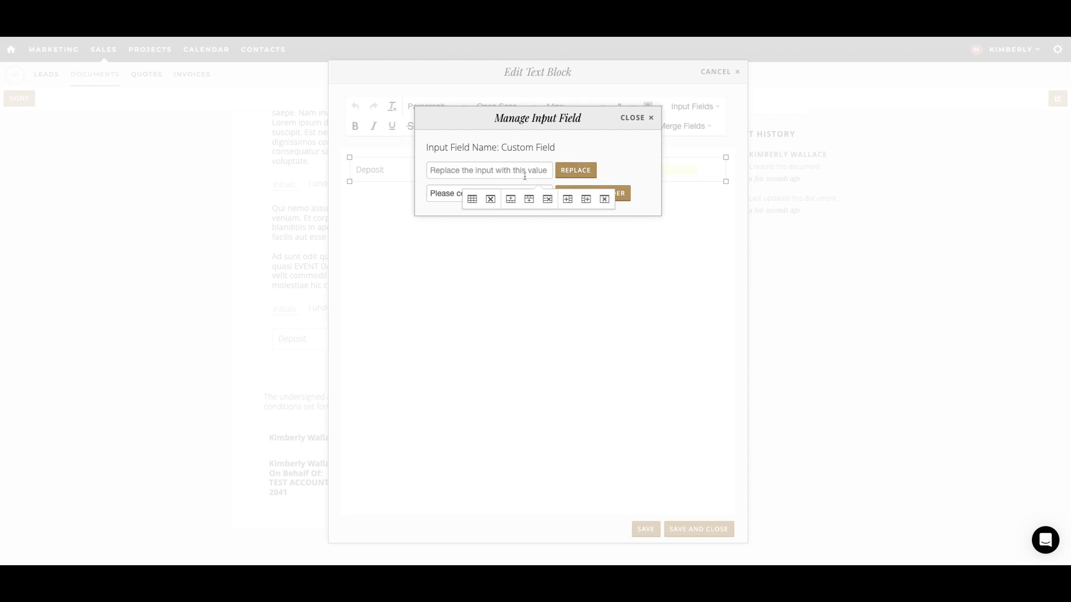
left_click(524, 175)
type("$500")
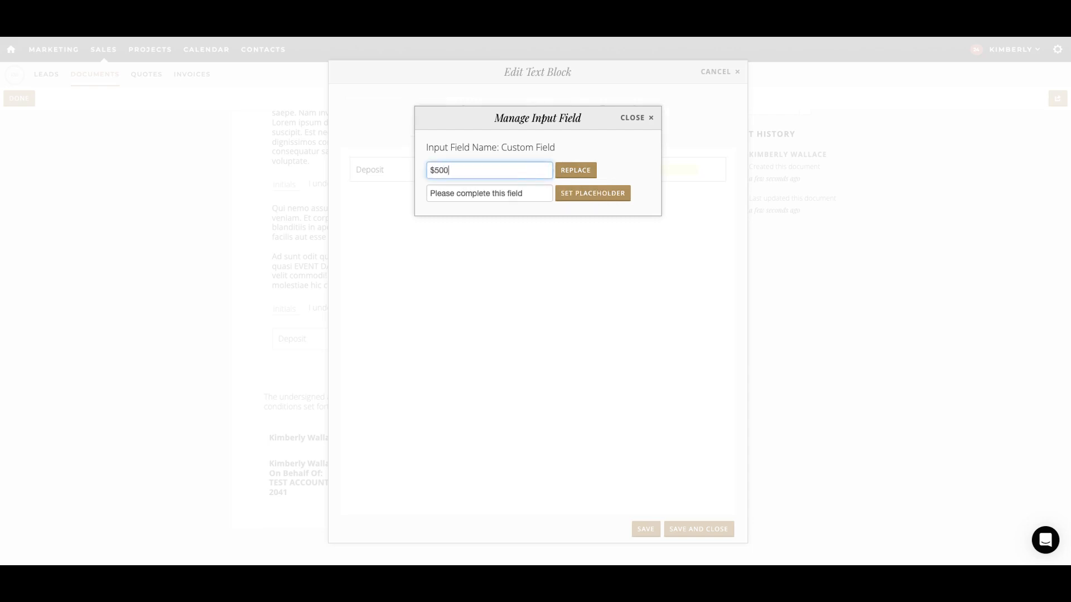
left_click(583, 171)
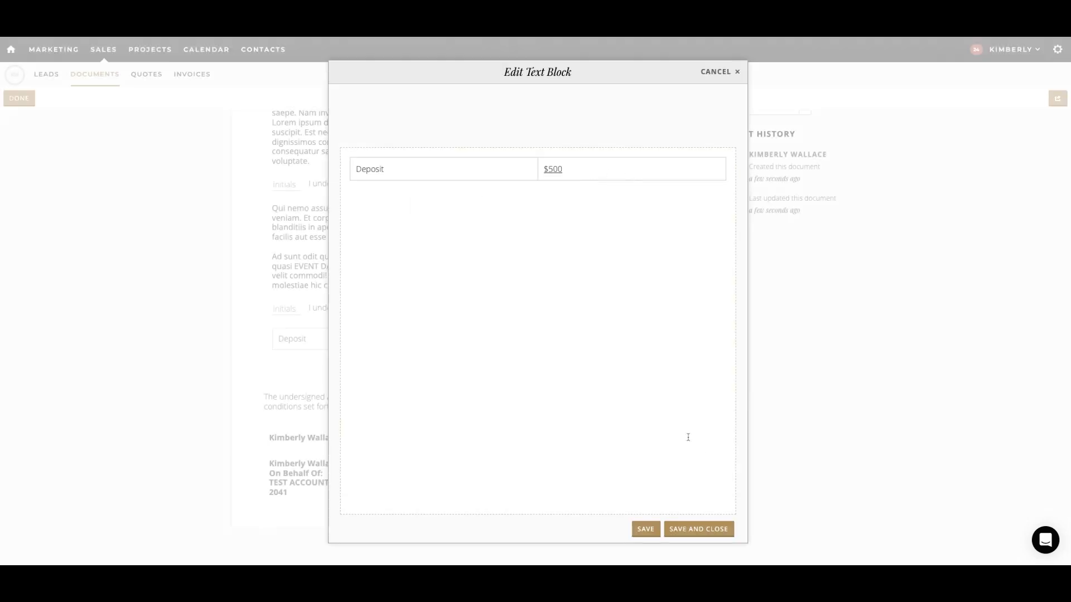
left_click(689, 527)
Step: Merge the lead's details into the contract's merge fields and check the filled-in text
scroll(826, 280, "up", 10)
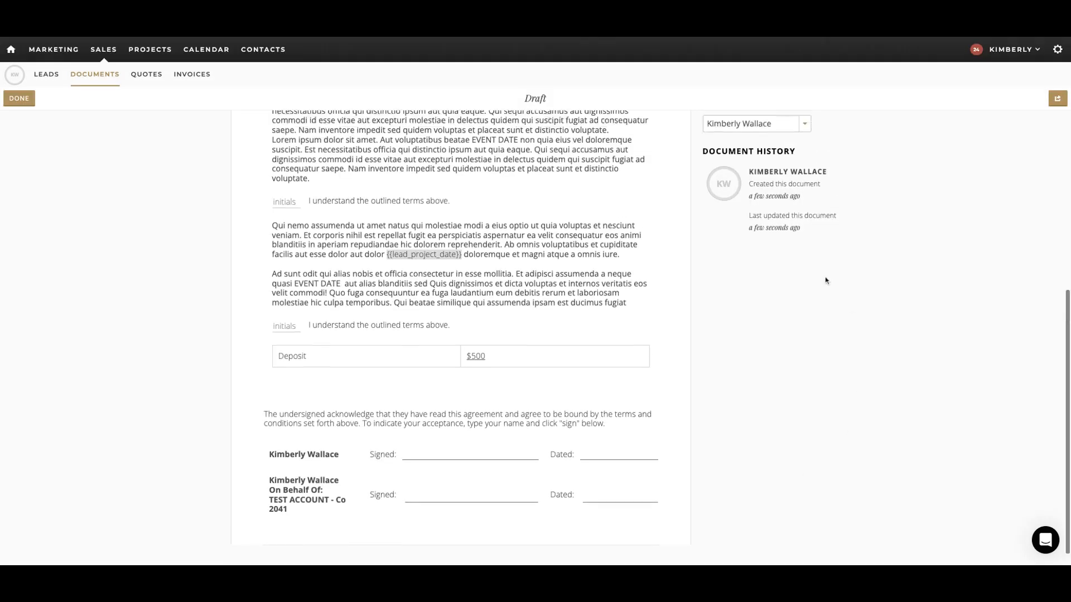
left_click(1057, 101)
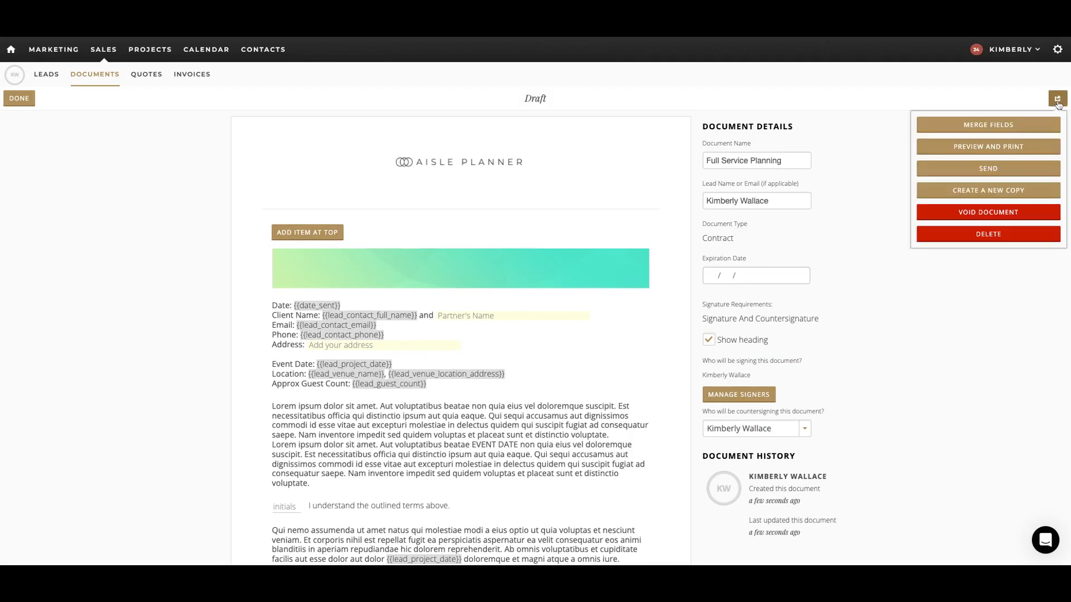
left_click(985, 125)
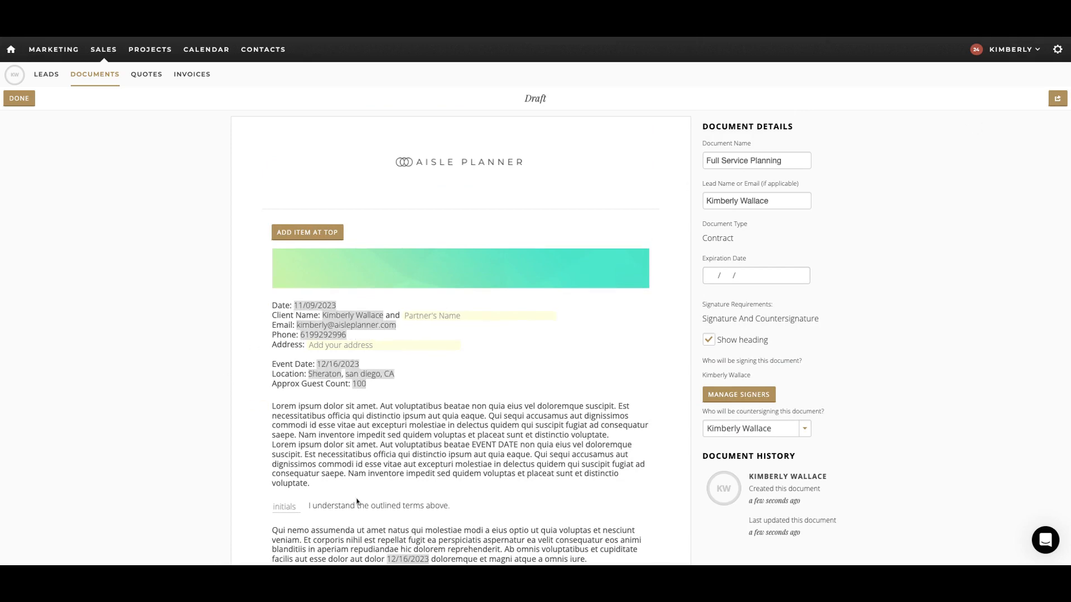
scroll(405, 422, "down", 5)
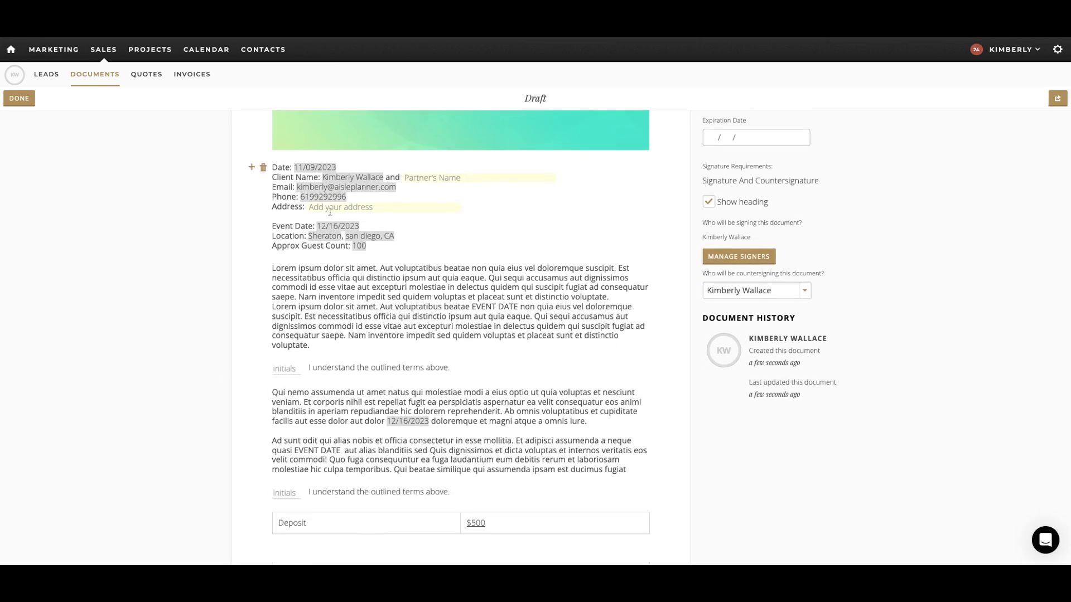
scroll(382, 360, "up", 5)
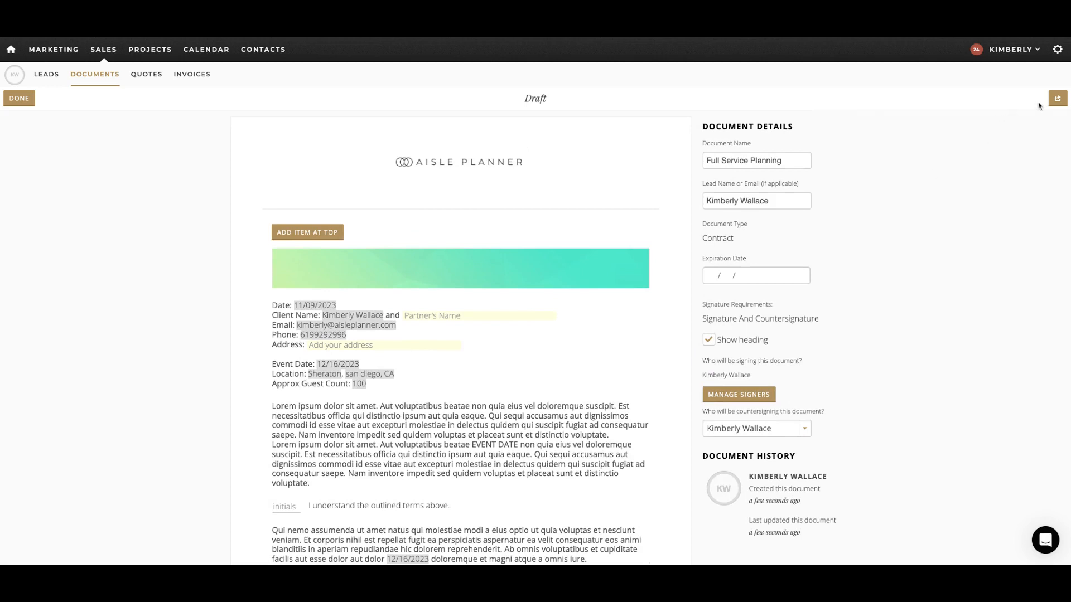
Step: Send the contract to the lead using the "Contract for review" email template, then close the sending dialog
left_click(1057, 99)
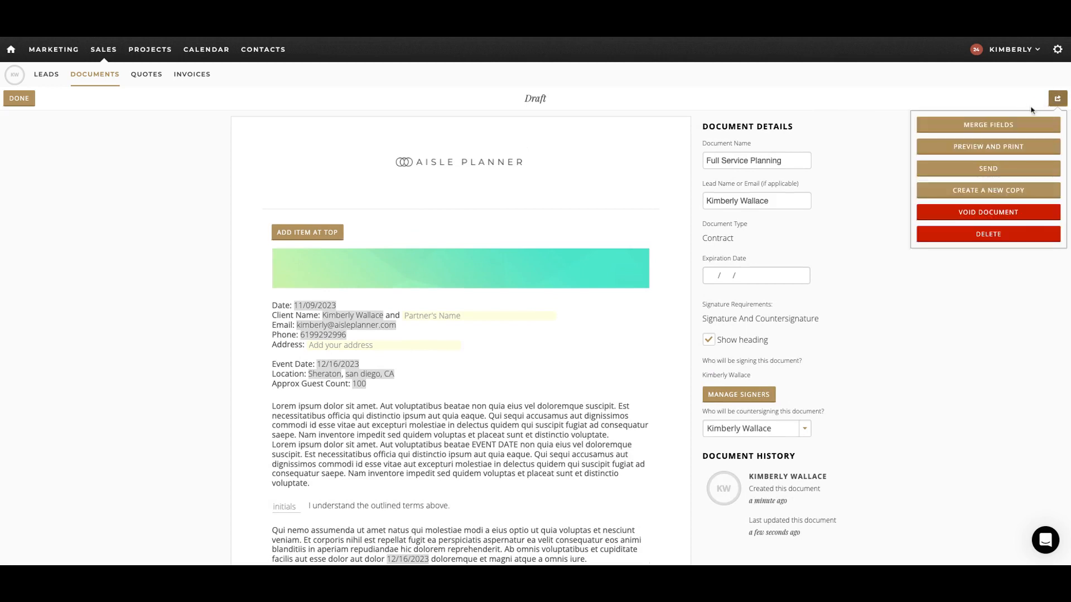
left_click(980, 169)
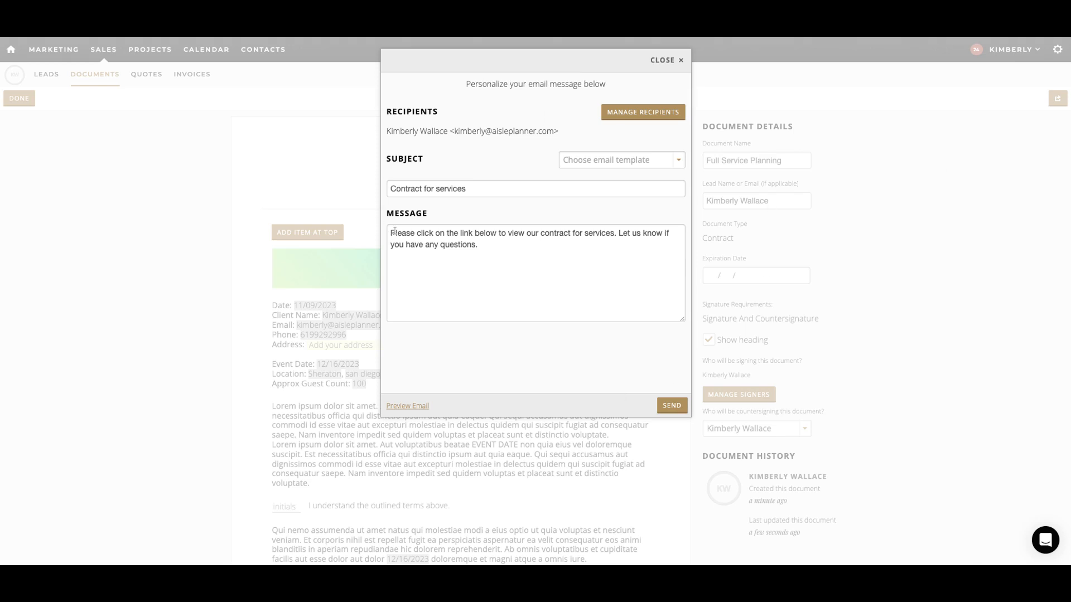
left_click(601, 165)
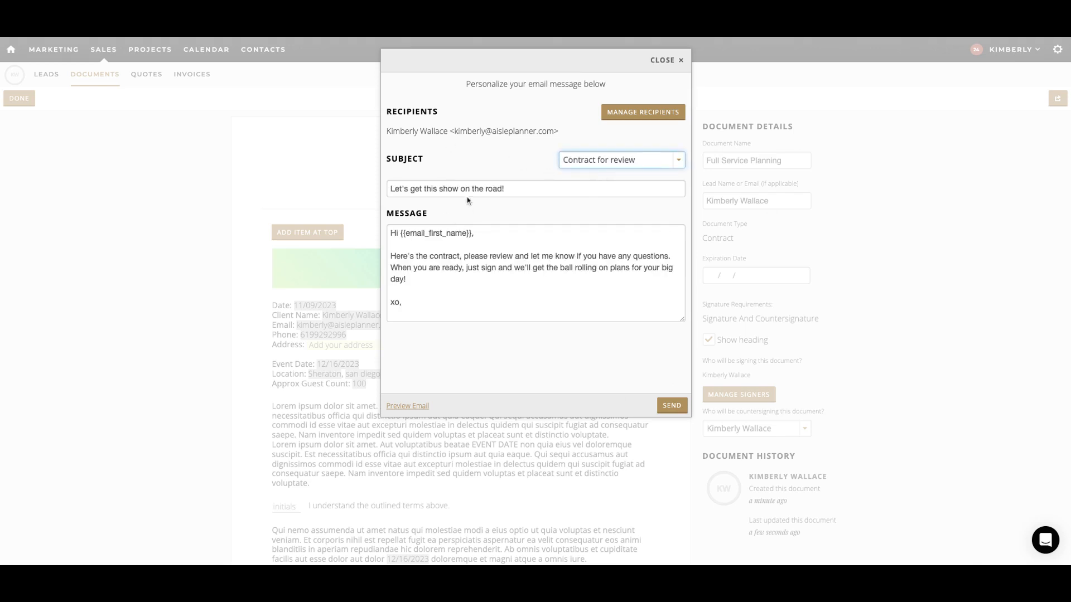
left_click(667, 407)
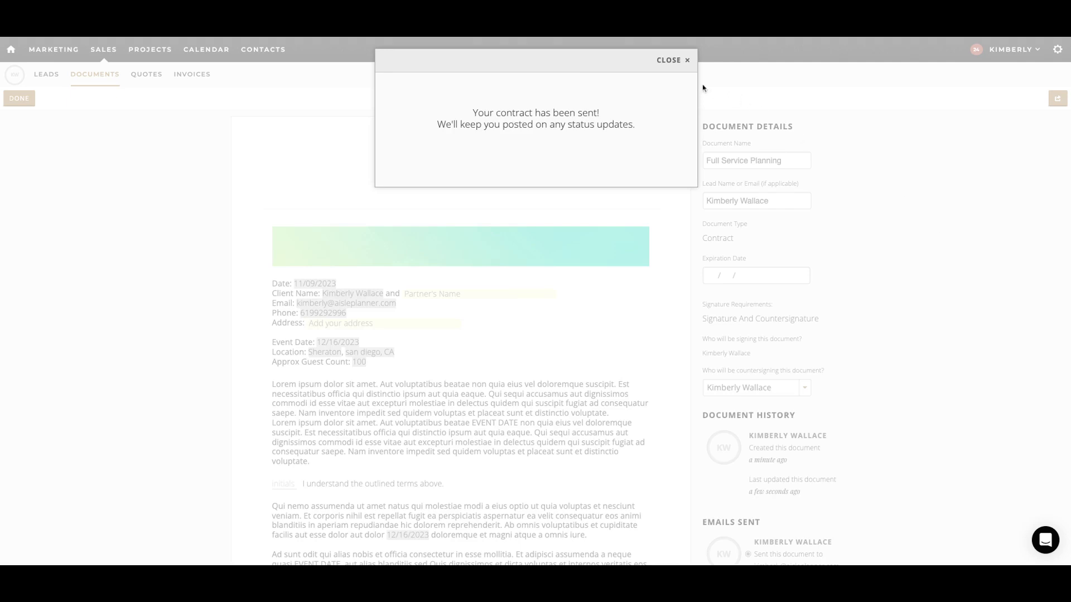
left_click(677, 62)
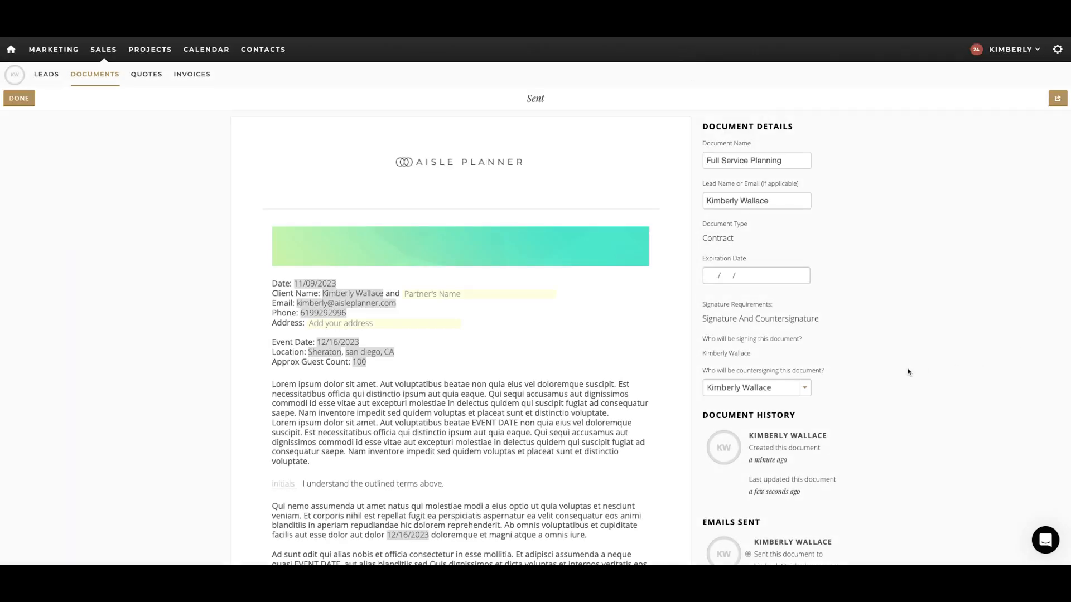
Step: Examine the sent contract's history, email log and signature lines, and check the unread notifications for contract signing updates
scroll(908, 372, "down", 3)
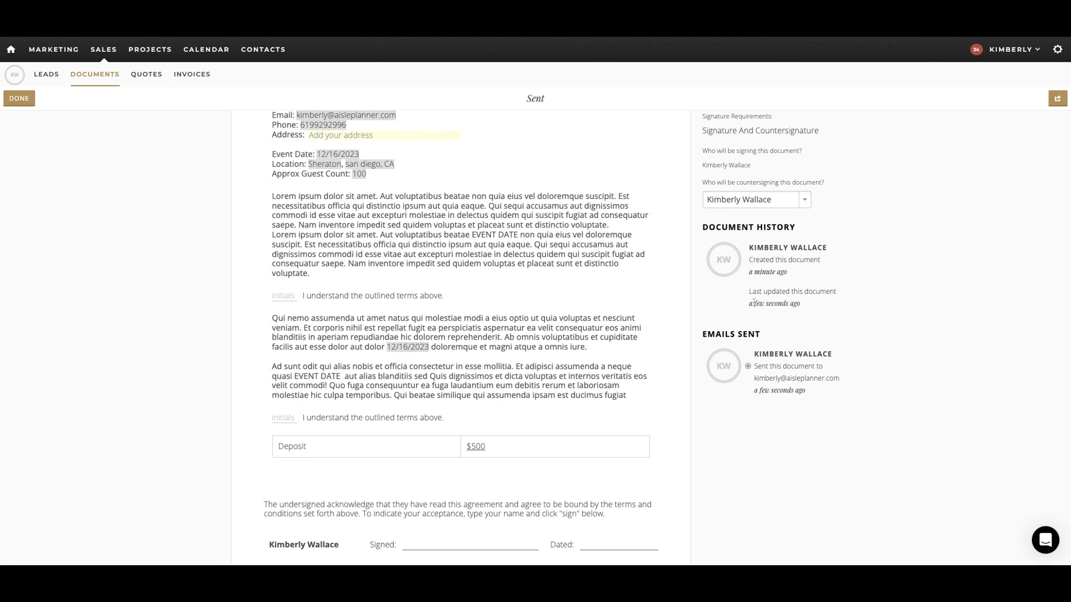
scroll(873, 363, "down", 1)
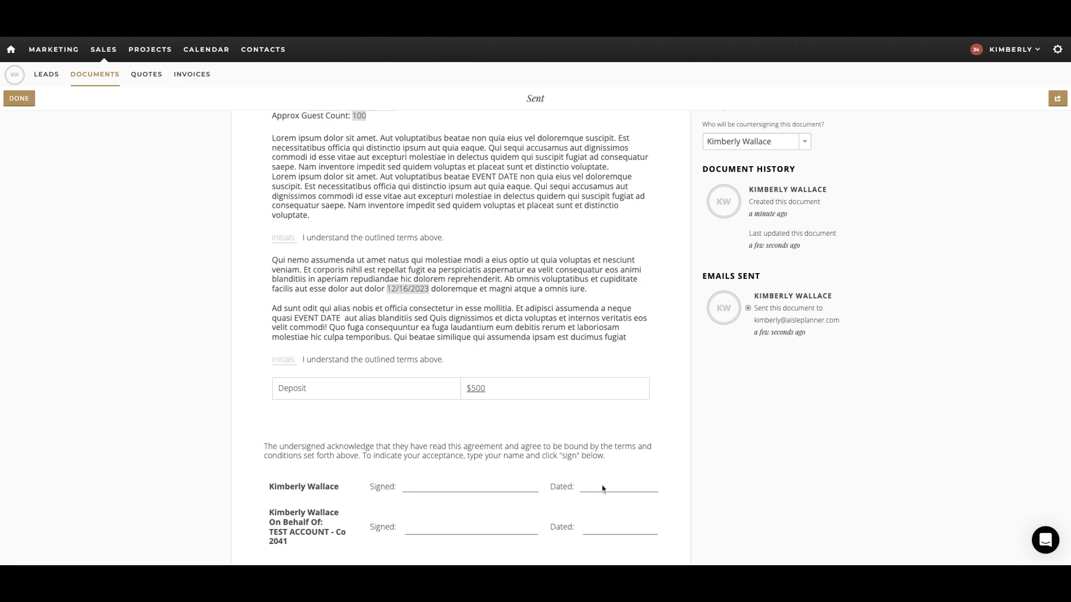
scroll(895, 447, "down", 1)
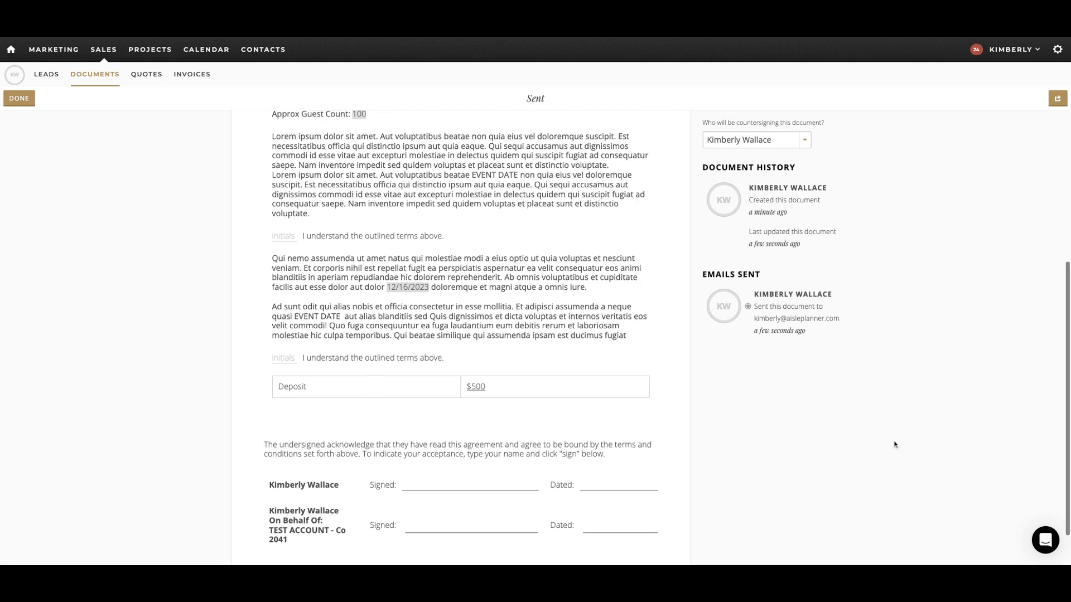
left_click(976, 49)
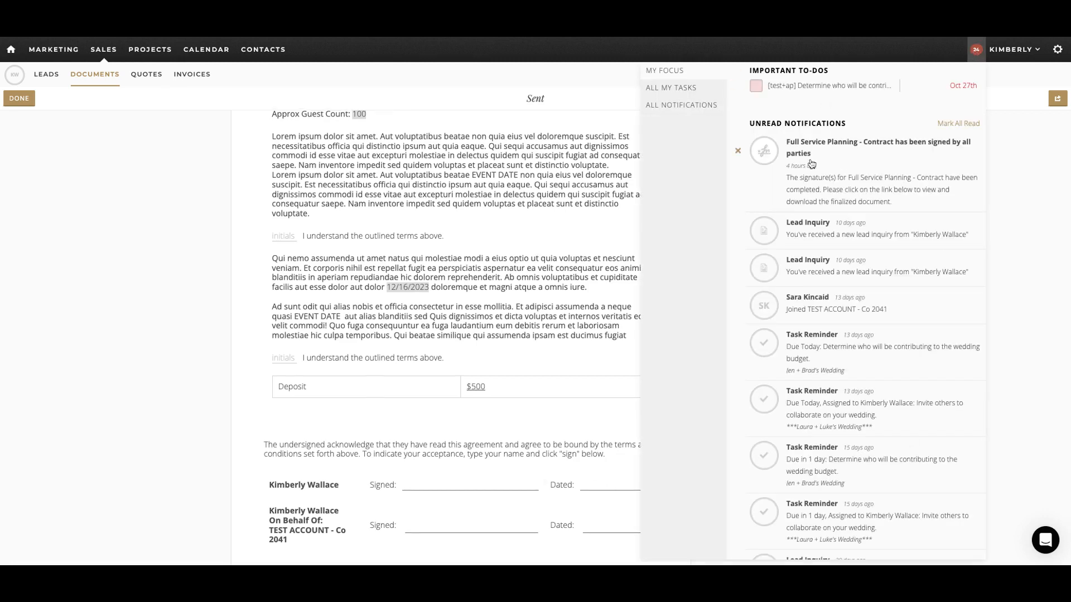
left_click(1025, 205)
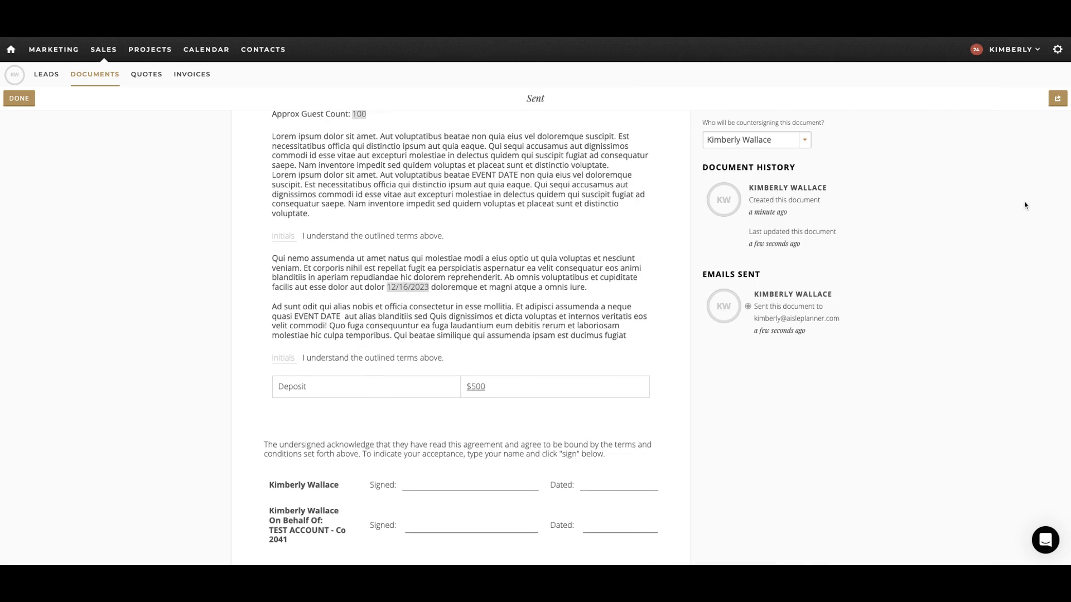
left_click(976, 49)
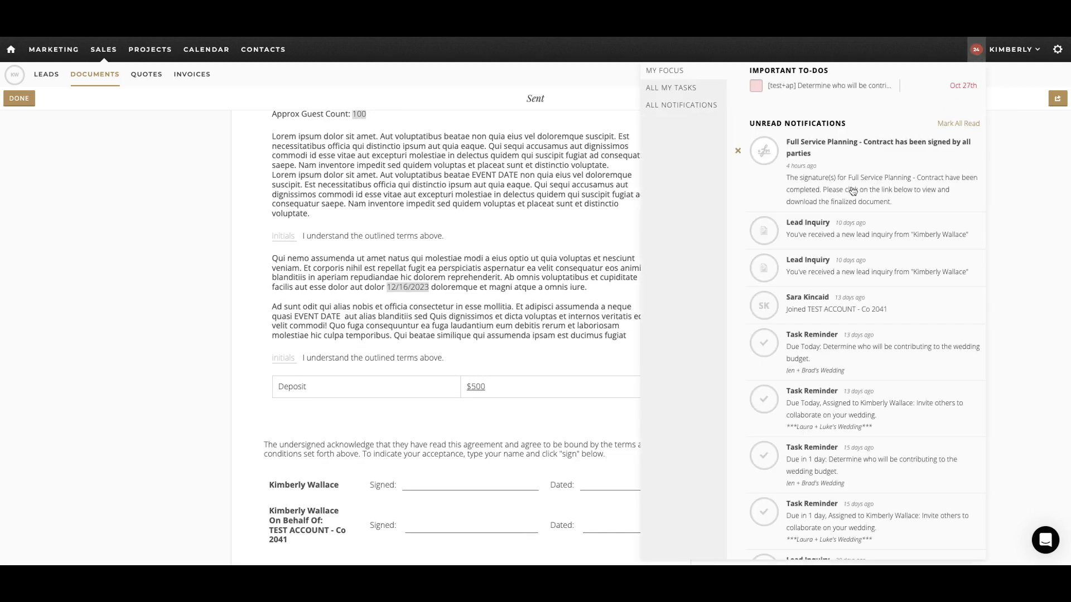
left_click(1014, 266)
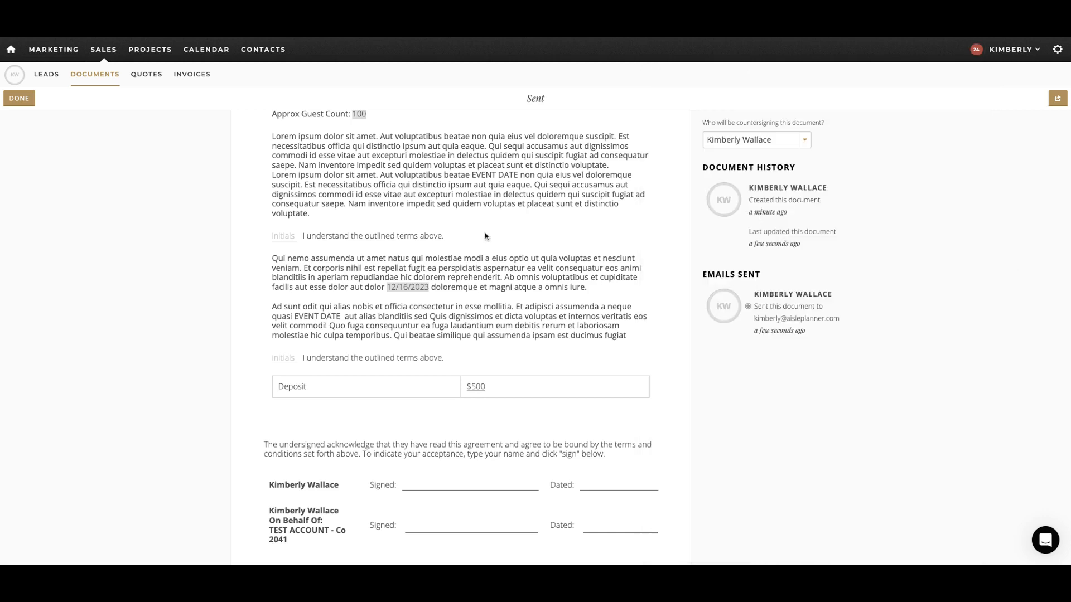
Step: Finish with the sent contract to return to the lead record, then go to the home page
left_click(18, 99)
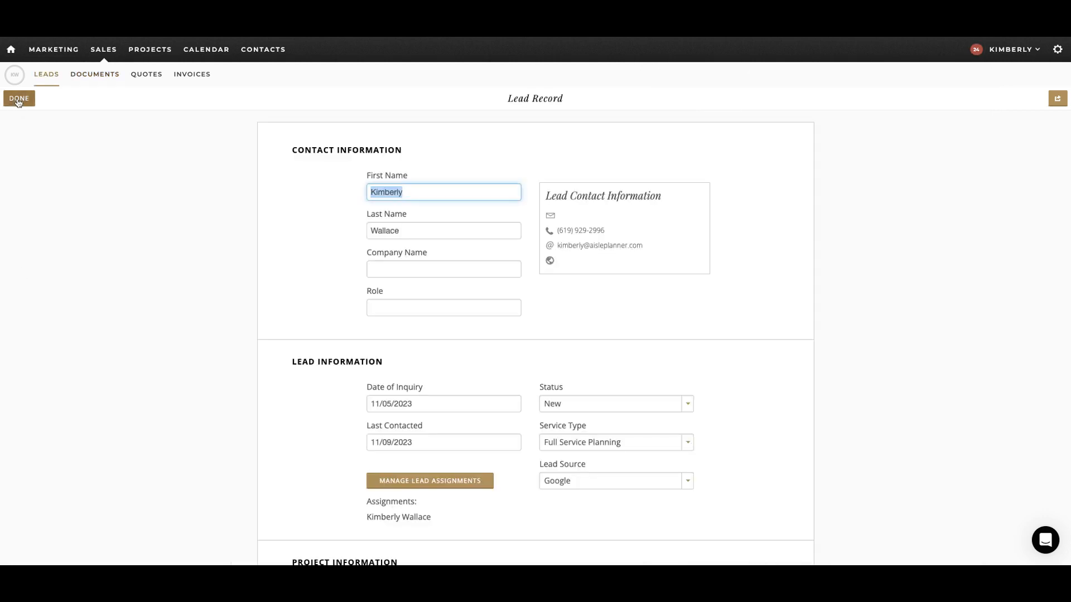
left_click(11, 51)
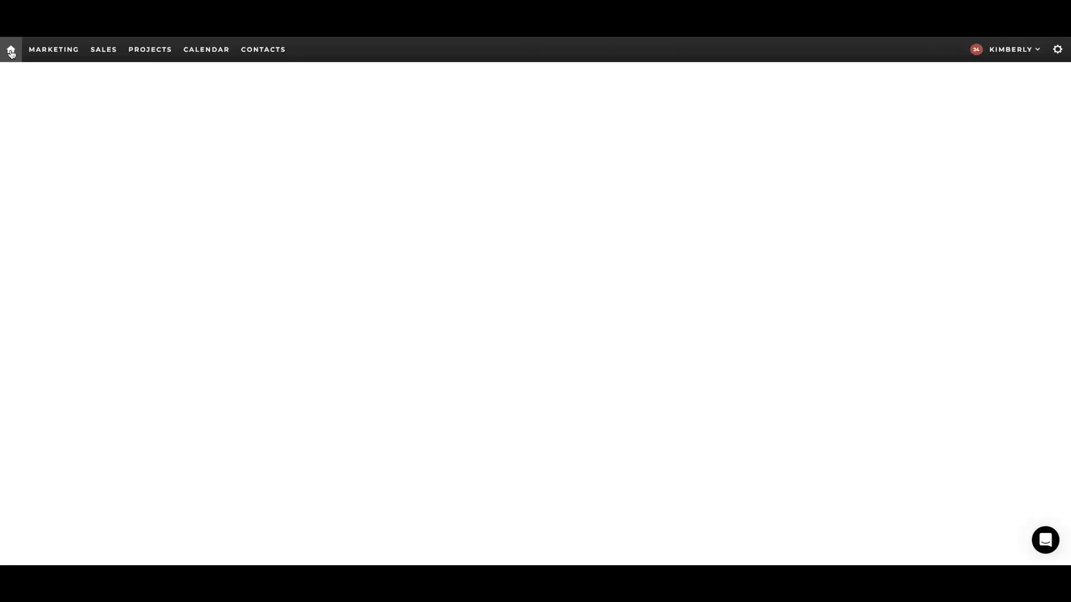